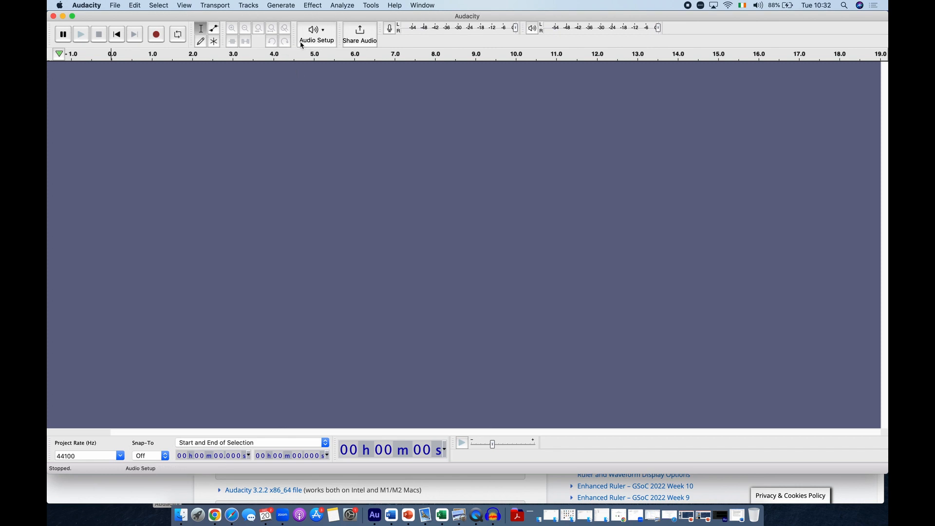
Step: Set the recording device to Clarett 4Pre USB and check the selected playback device
{"action": "left_click", "coordinate": [325, 37]}
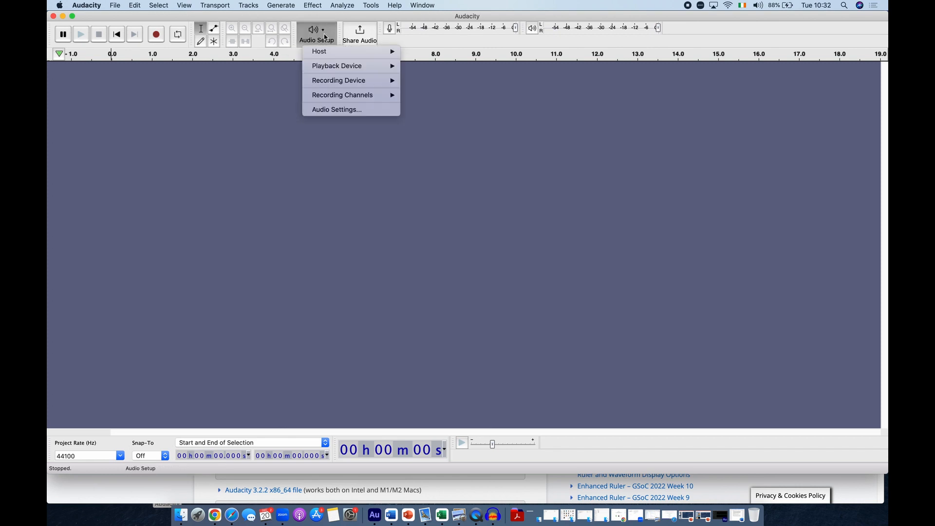
{"action": "mouse_move", "coordinate": [335, 83]}
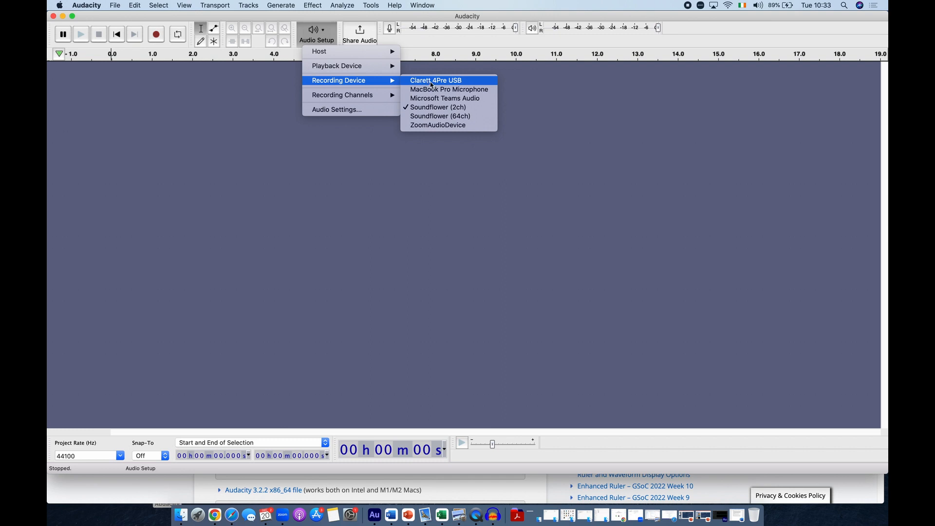
{"action": "left_click", "coordinate": [431, 84]}
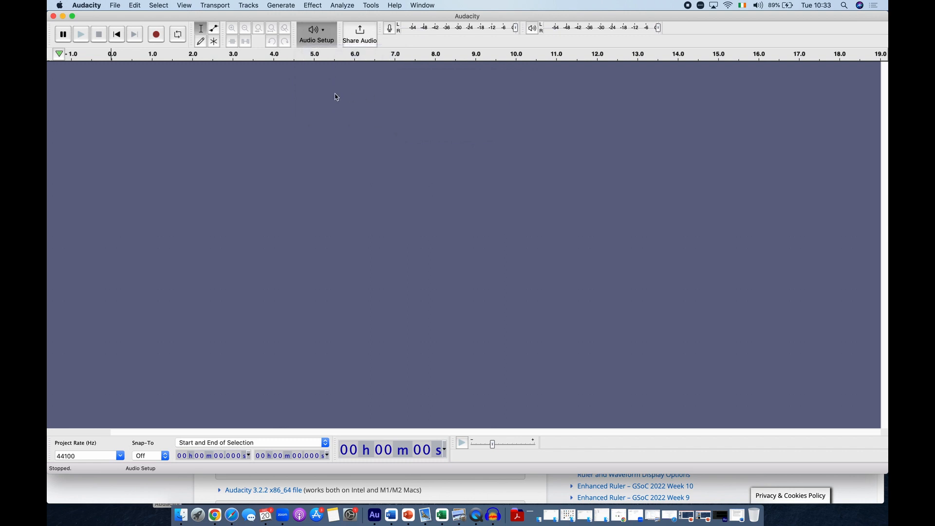
{"action": "left_click", "coordinate": [326, 36]}
{"action": "mouse_move", "coordinate": [335, 64]}
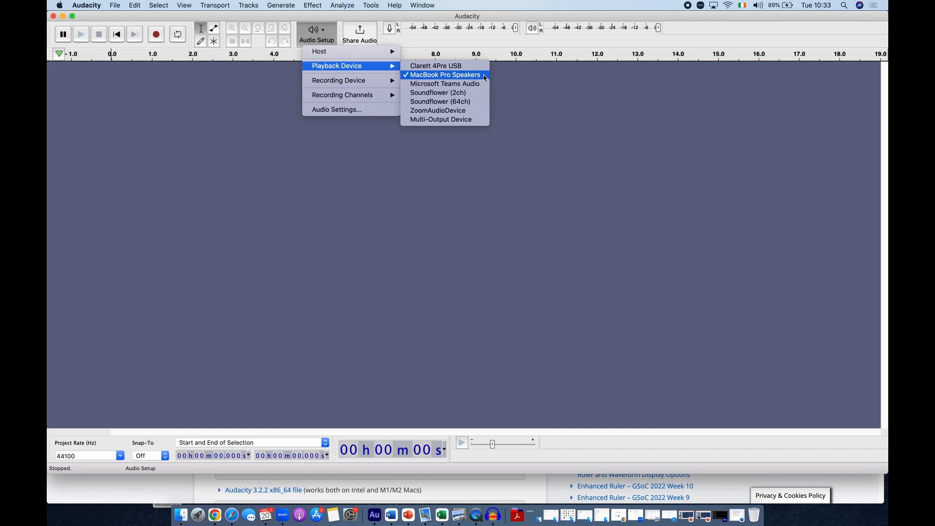
{"action": "left_click", "coordinate": [550, 83]}
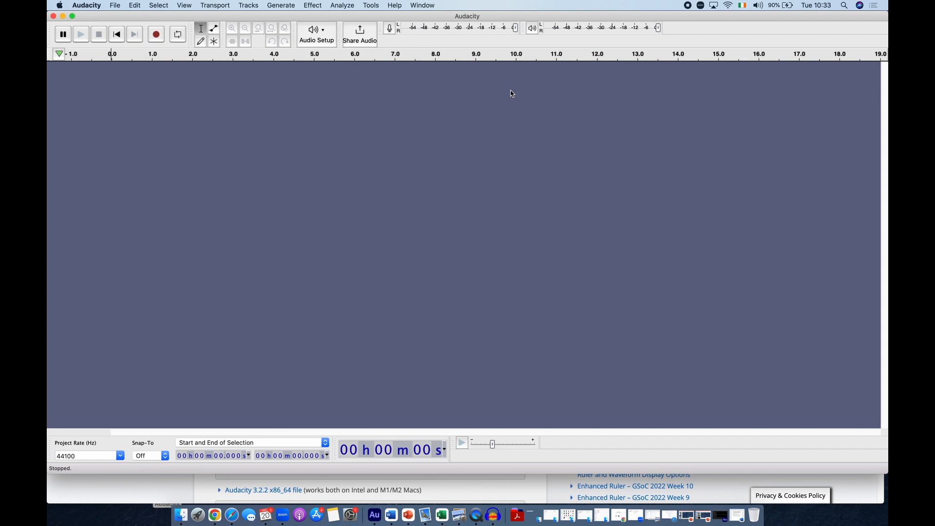
Step: Record a spoken audio track about 1 minute 30 seconds long, and stop the recording
{"action": "left_click", "coordinate": [156, 37]}
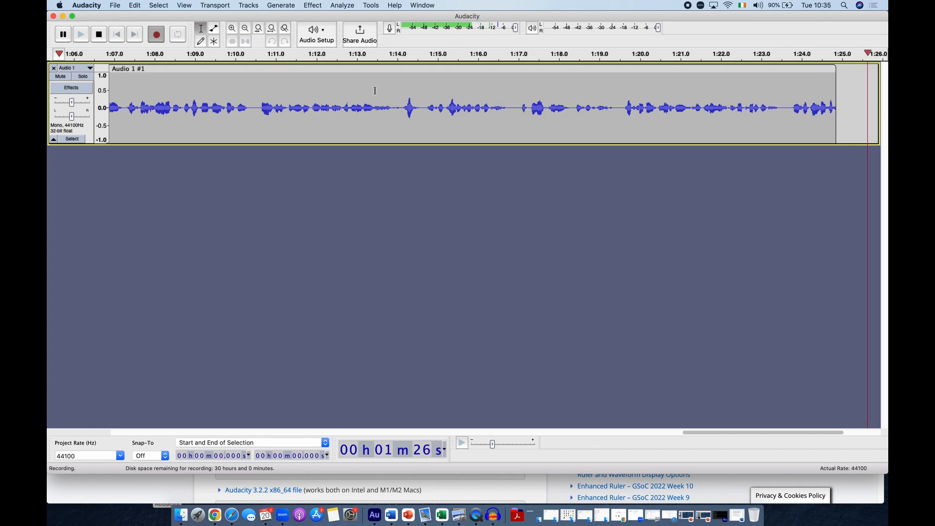
{"action": "left_click", "coordinate": [99, 36]}
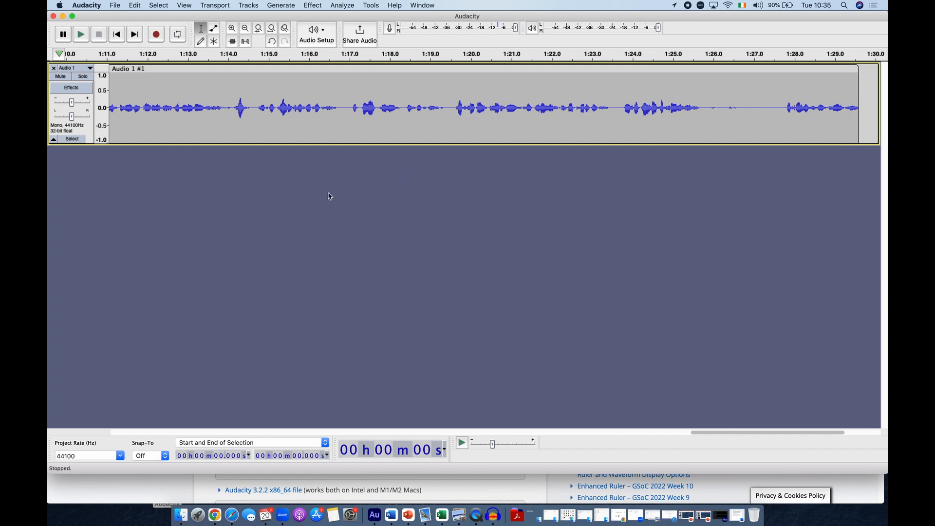
Step: Play the recorded track from its beginning, raise the system volume, and stop playback after a few seconds
{"action": "left_click", "coordinate": [246, 29]}
{"action": "left_click", "coordinate": [246, 29]}
{"action": "left_click", "coordinate": [246, 30]}
{"action": "left_click", "coordinate": [245, 30]}
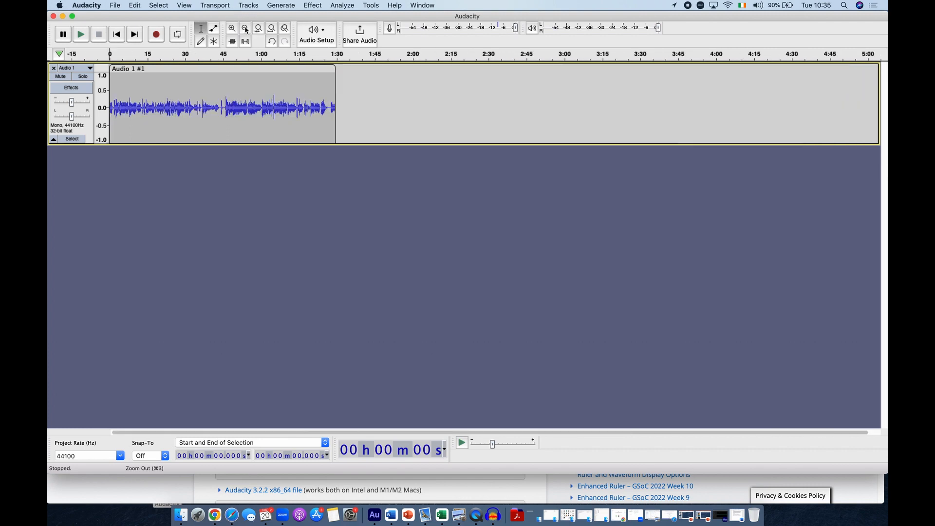
{"action": "left_click", "coordinate": [246, 30]}
{"action": "left_click", "coordinate": [246, 30]}
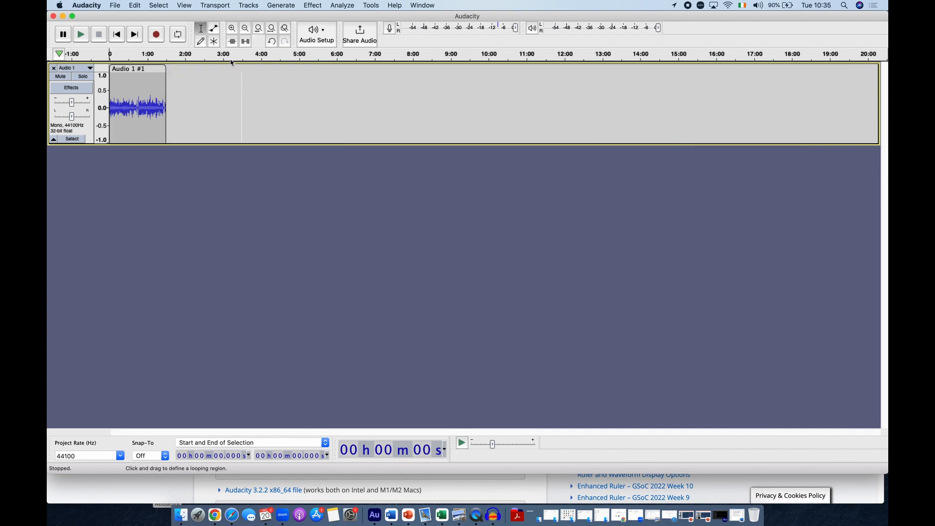
{"action": "left_click", "coordinate": [233, 29]}
{"action": "left_click", "coordinate": [233, 29]}
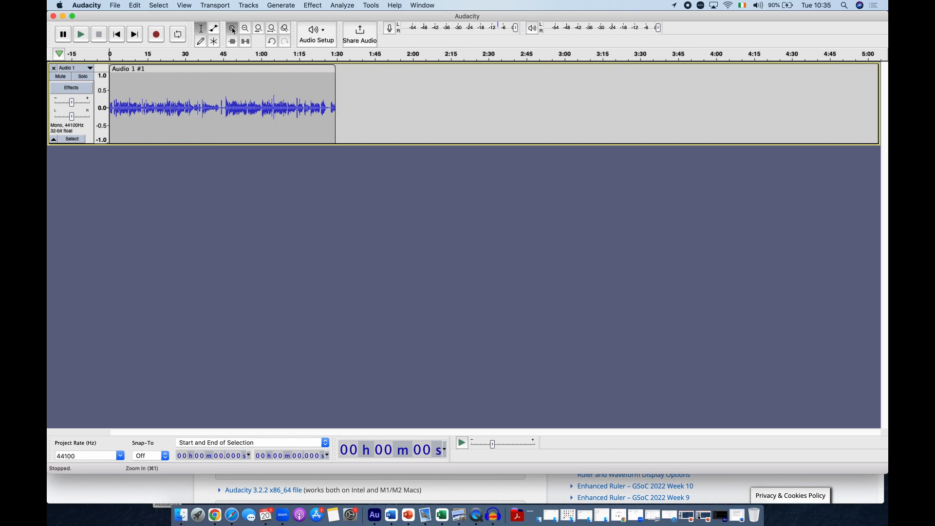
{"action": "left_click", "coordinate": [232, 29]}
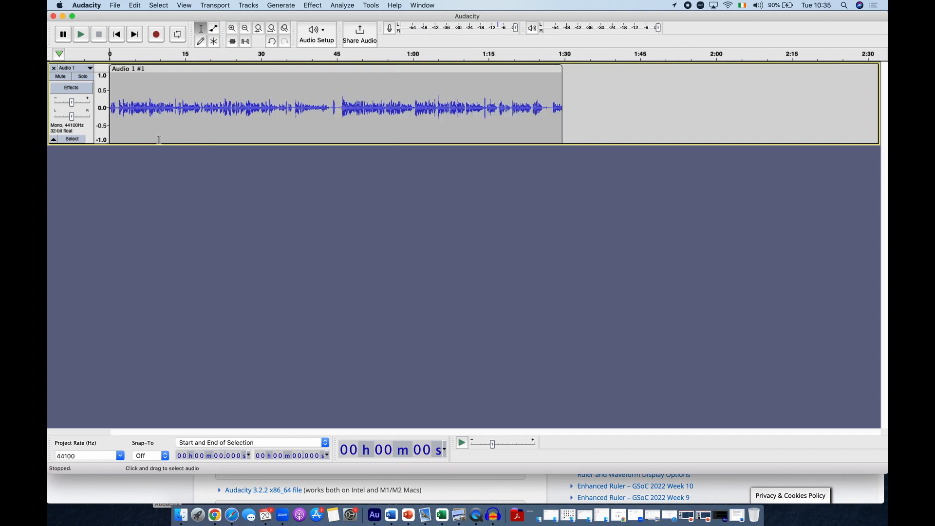
{"action": "left_click", "coordinate": [112, 100]}
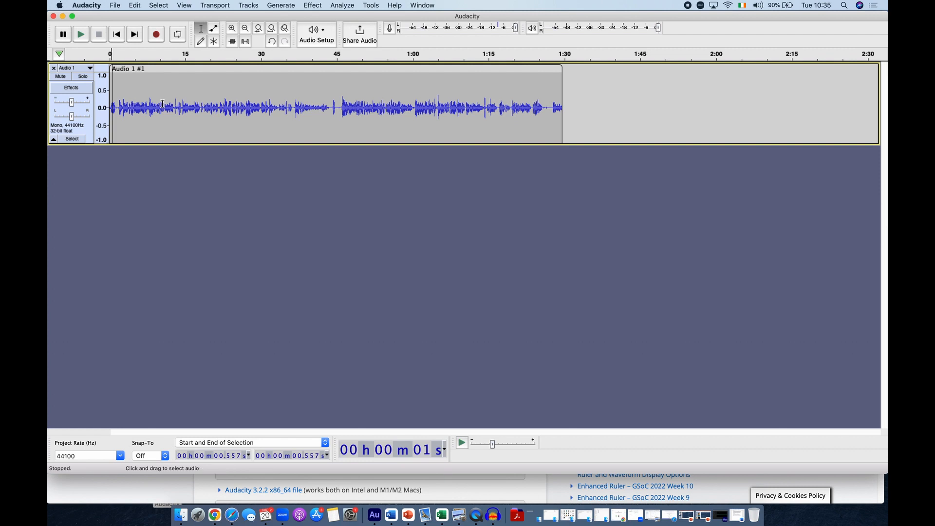
{"action": "key", "text": "Home"}
{"action": "left_click", "coordinate": [81, 35]}
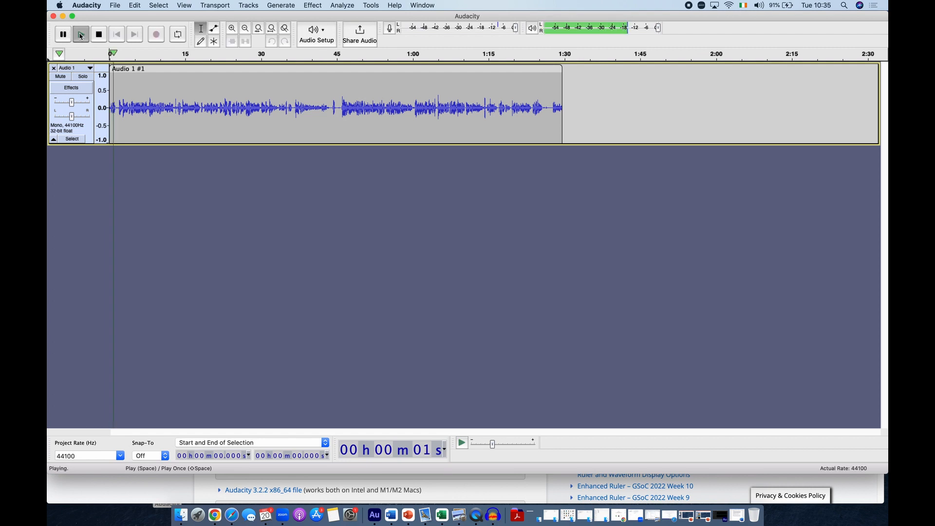
{"action": "key", "text": "XF86AudioRaiseVolume"}
{"action": "key", "text": "XF86AudioRaiseVolume"}
{"action": "key", "text": "XF86AudioRaiseVolume"}
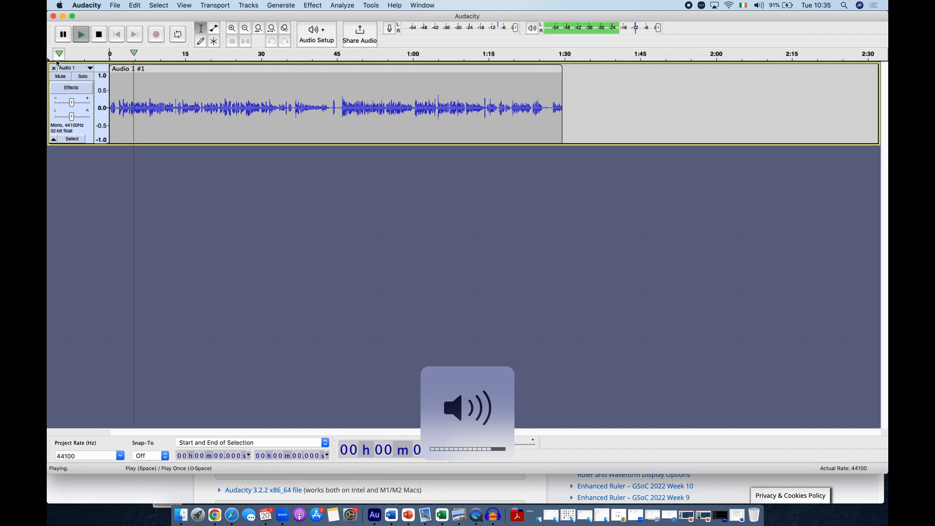
{"action": "key", "text": "space"}
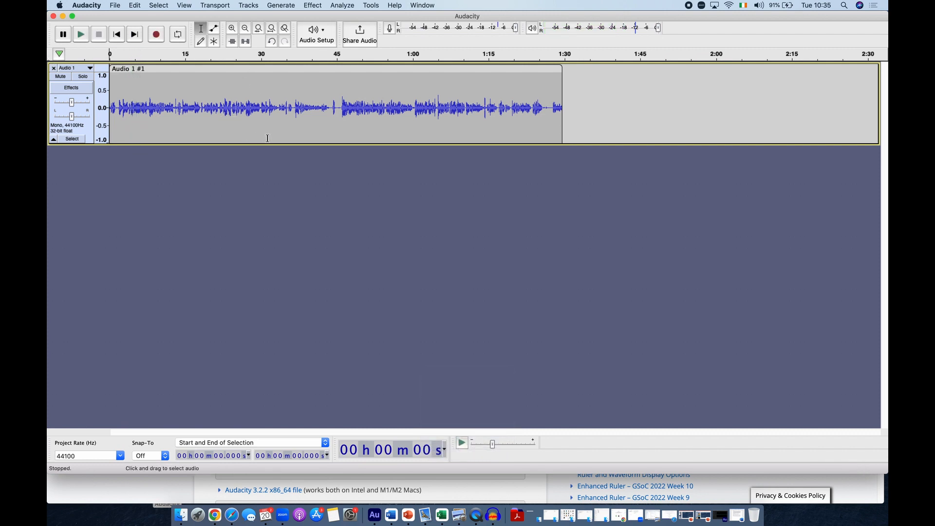
Step: Play the track from about 41 seconds to past 56 seconds to check the speech in the middle, and stop playback
{"action": "left_click", "coordinate": [316, 112]}
{"action": "key", "text": "space"}
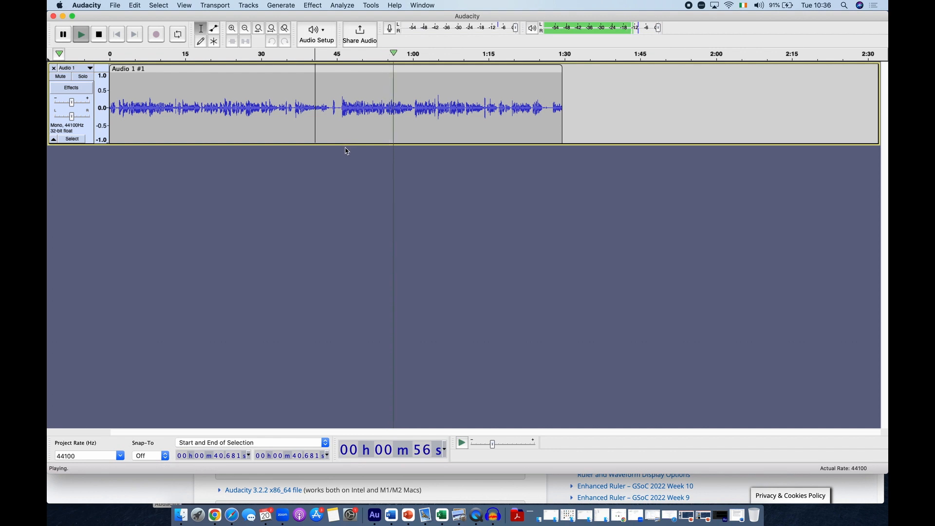
{"action": "key", "text": "space"}
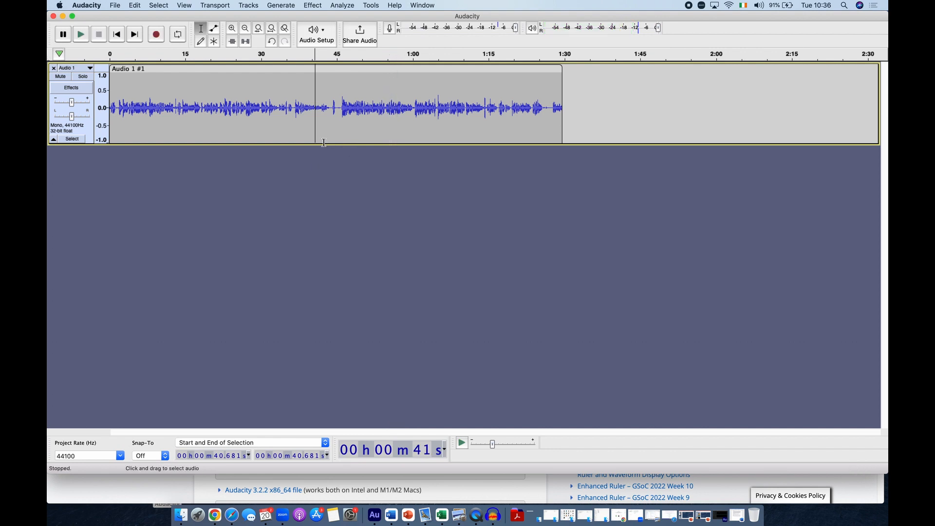
{"action": "left_click", "coordinate": [341, 113]}
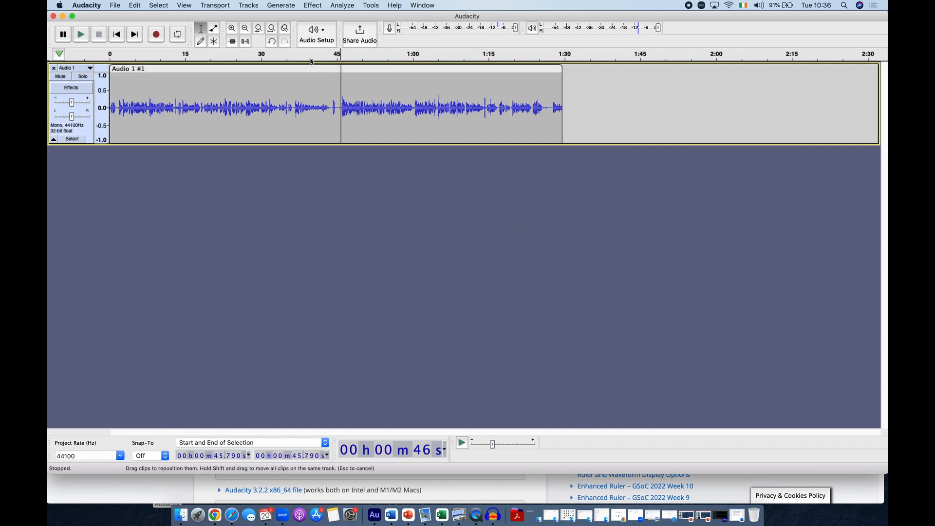
{"action": "left_click", "coordinate": [232, 29]}
{"action": "left_click", "coordinate": [232, 30]}
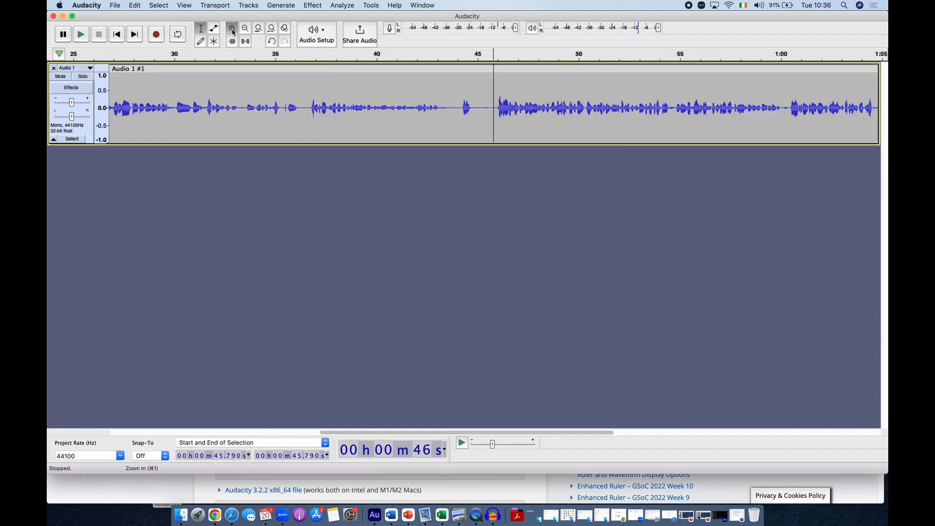
{"action": "left_click", "coordinate": [233, 30]}
{"action": "left_click", "coordinate": [233, 30]}
{"action": "left_click", "coordinate": [511, 113]}
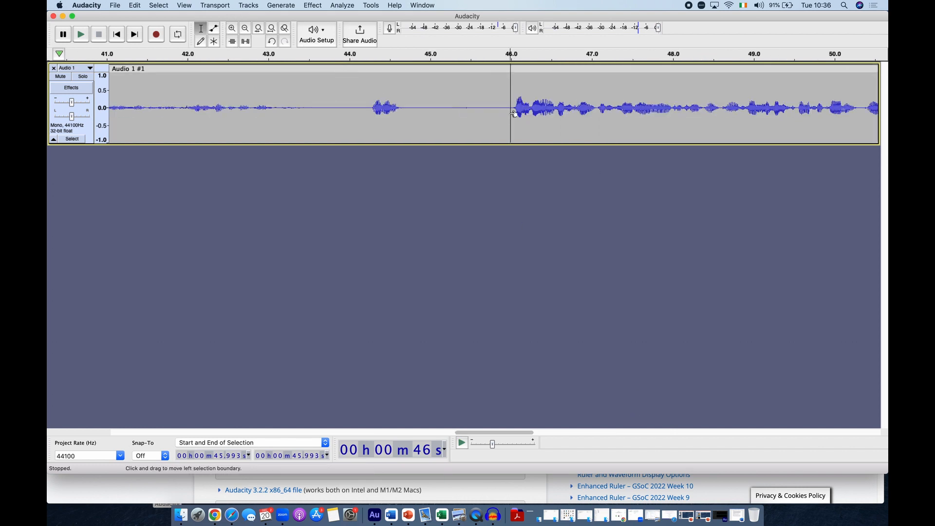
{"action": "left_click", "coordinate": [506, 114]}
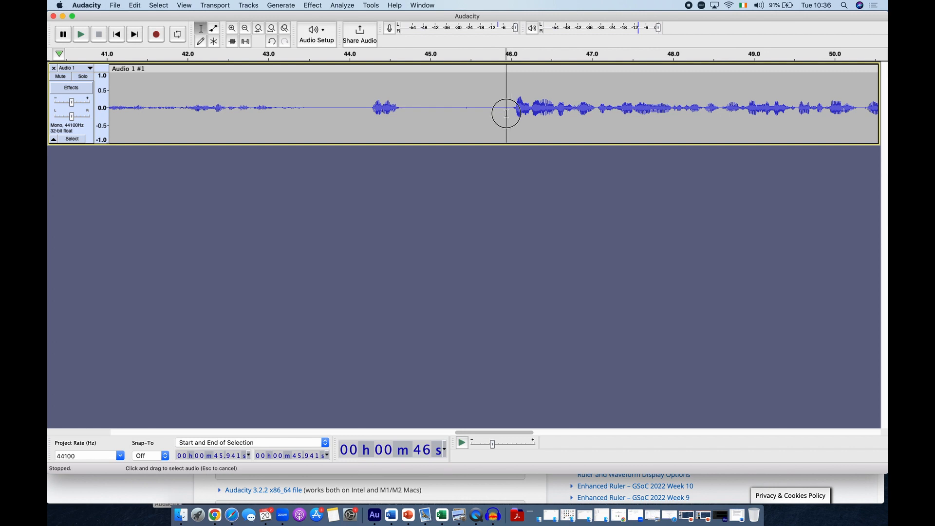
{"action": "left_click_drag", "start_coordinate": [506, 114], "coordinate": [51, 86]}
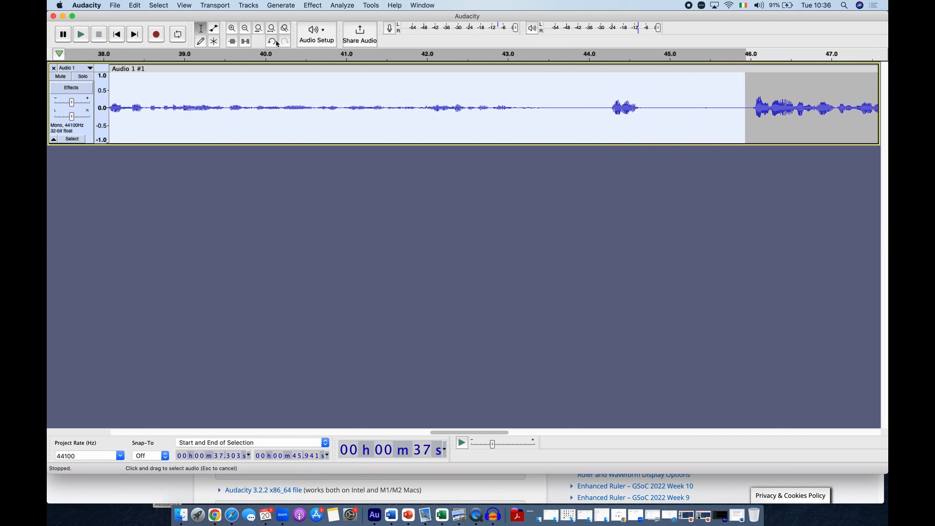
{"action": "left_click", "coordinate": [244, 29]}
{"action": "left_click", "coordinate": [244, 28]}
{"action": "left_click", "coordinate": [244, 29]}
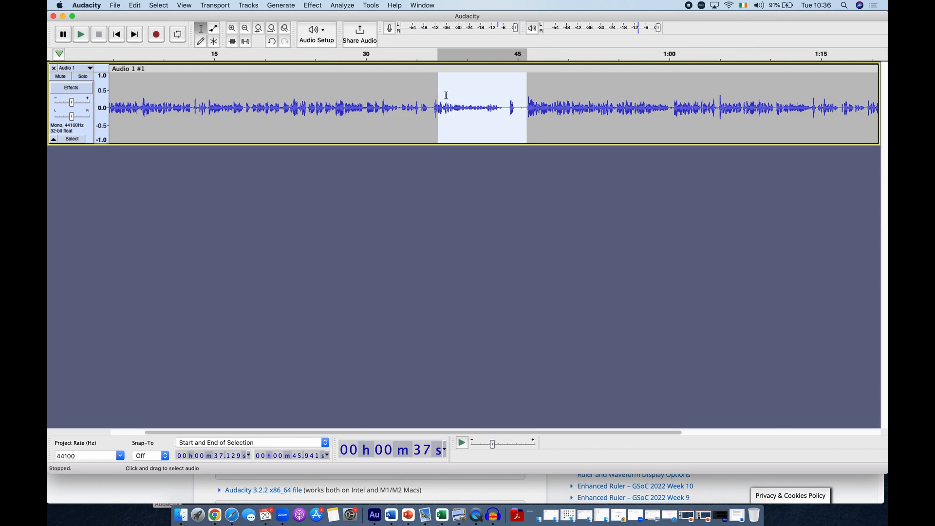
{"action": "left_click", "coordinate": [497, 108]}
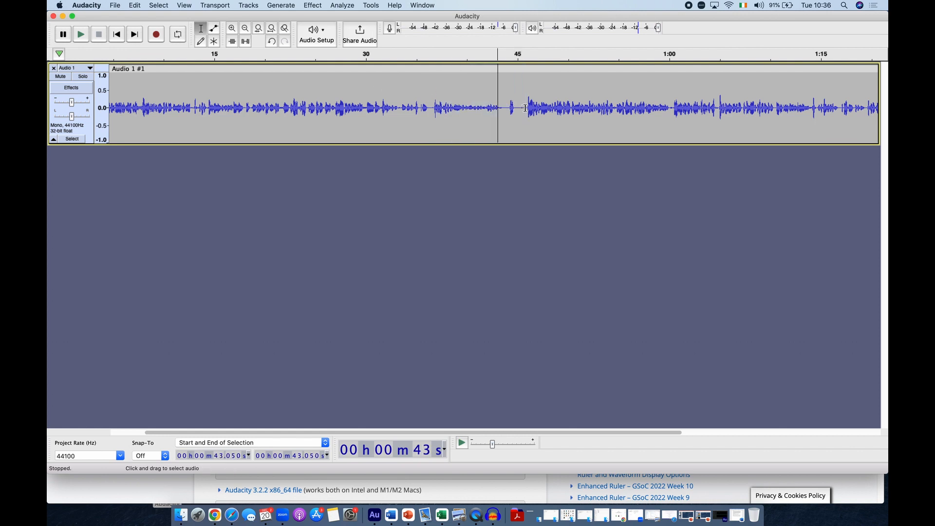
Step: Cut the opening section of the track from its start to about 45.7 seconds, just before the louder speech resumes
{"action": "left_click_drag", "start_coordinate": [525, 108], "coordinate": [50, 57]}
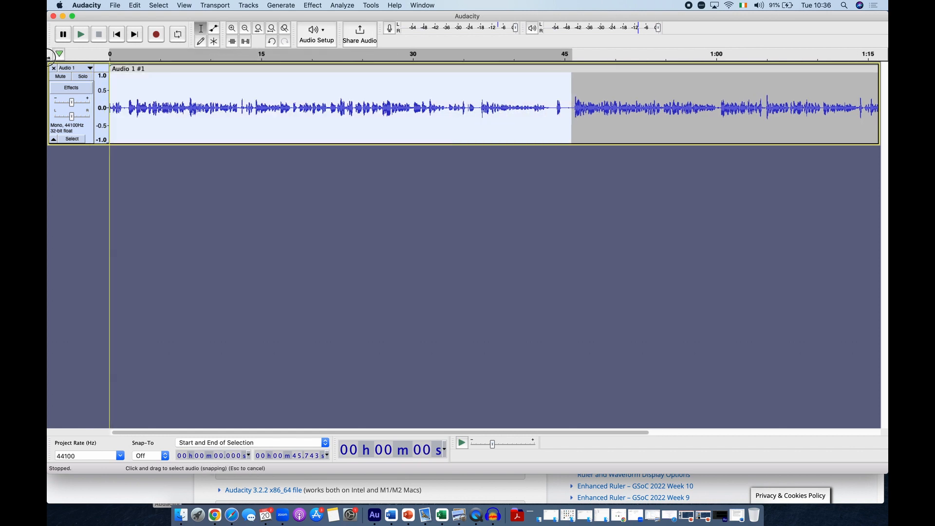
{"action": "right_click", "coordinate": [353, 92]}
{"action": "left_click", "coordinate": [365, 99]}
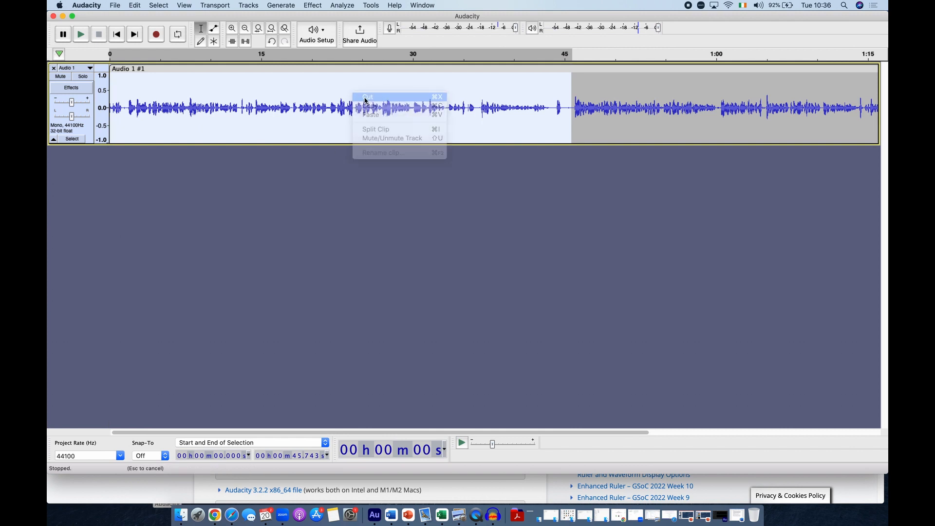
{"action": "key", "text": "Delete"}
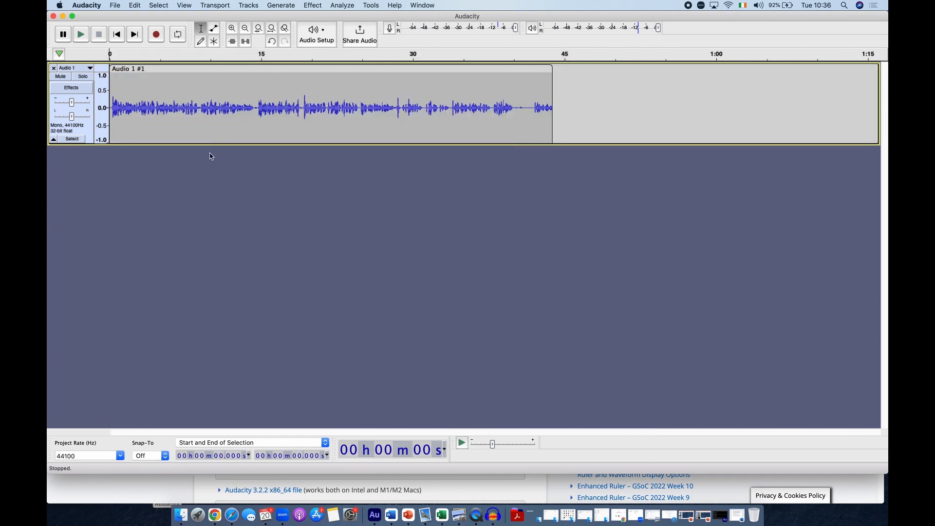
Step: Play the opening seconds of the trimmed track, and its ending from about 37 seconds, stopping playback each time
{"action": "left_click", "coordinate": [114, 120]}
{"action": "key", "text": "space"}
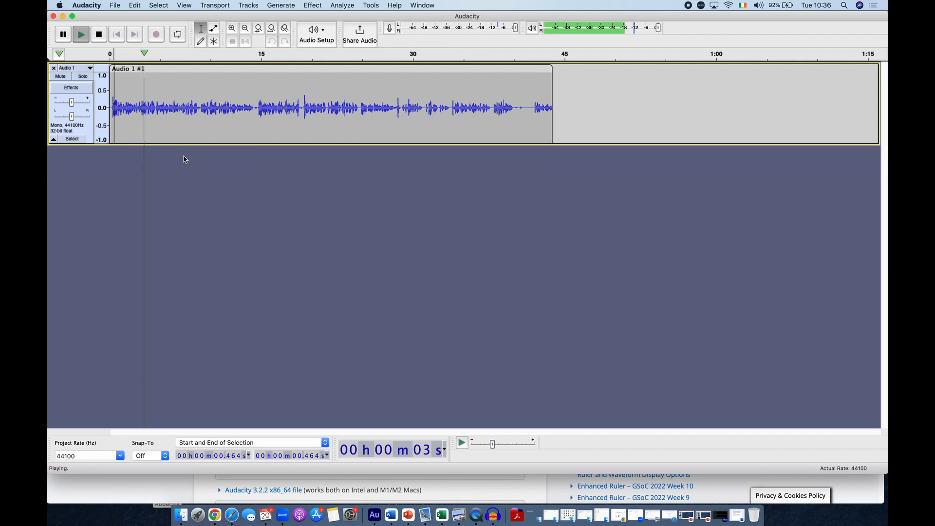
{"action": "key", "text": "space"}
{"action": "left_click", "coordinate": [488, 124]}
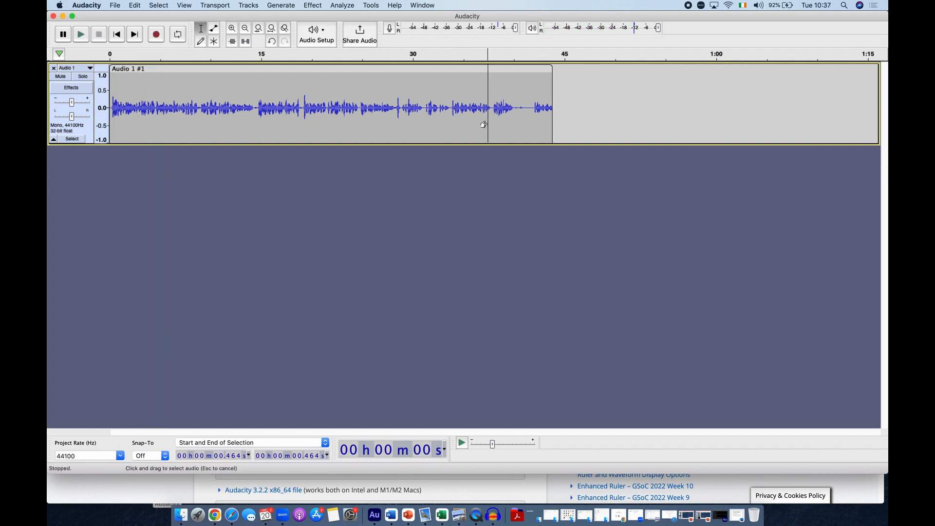
{"action": "key", "text": "space"}
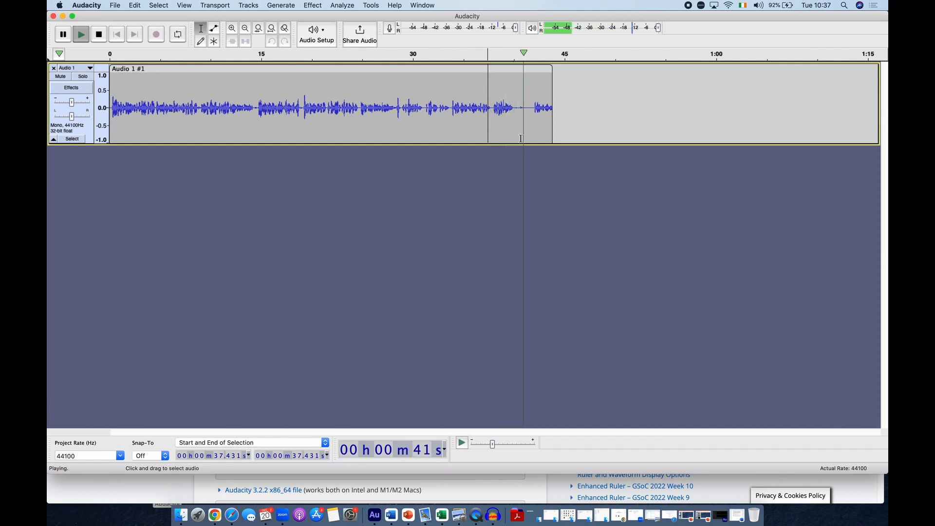
{"action": "key", "text": "space"}
Step: Cut the end of the track from about 40.2 seconds, right after the last wanted speech, through the clip's end
{"action": "left_click", "coordinate": [515, 109]}
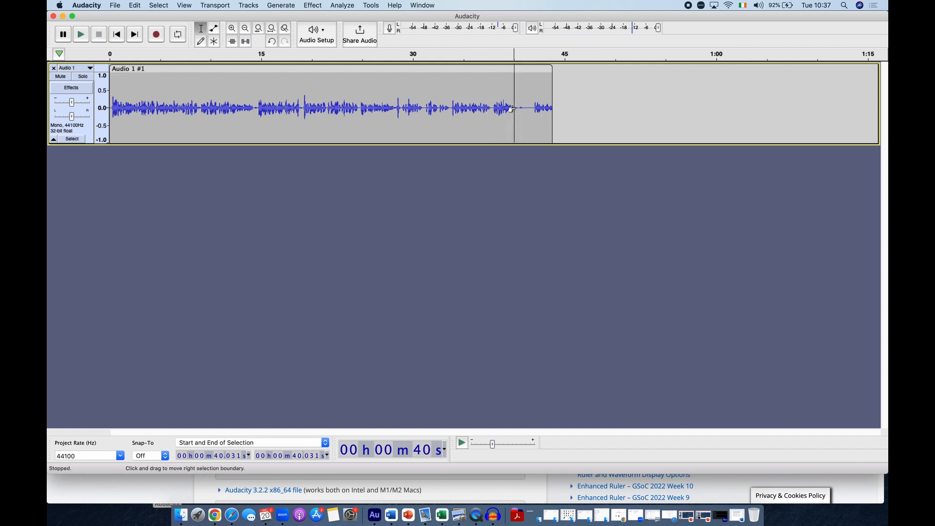
{"action": "left_click_drag", "start_coordinate": [516, 108], "coordinate": [555, 109]}
{"action": "right_click", "coordinate": [529, 80]}
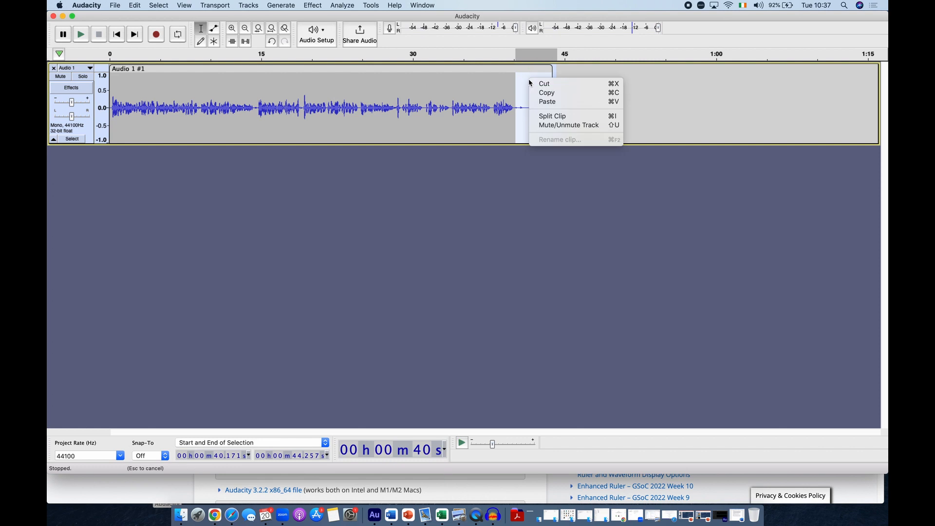
{"action": "left_click", "coordinate": [536, 82]}
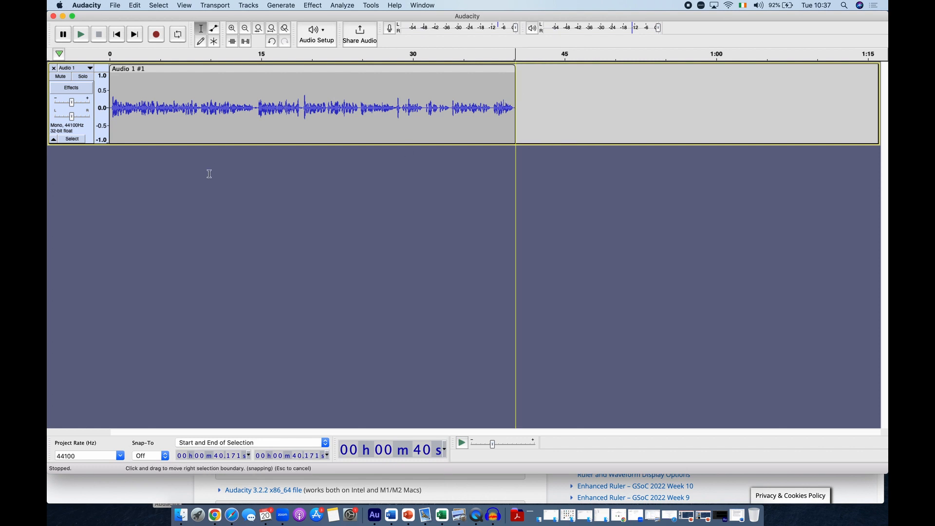
Step: Play the trimmed track from about half a second to check the final edit, and stop playback
{"action": "left_click", "coordinate": [116, 124]}
{"action": "key", "text": "space"}
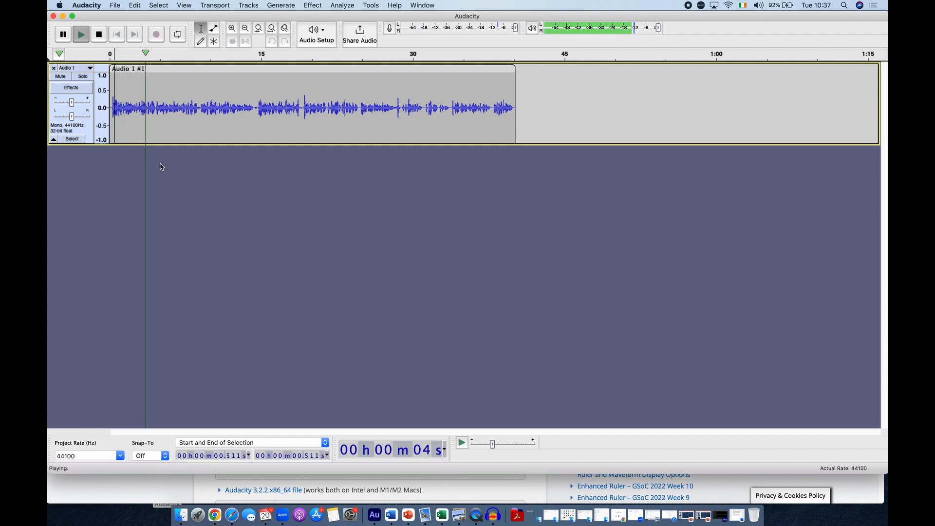
{"action": "key", "text": "space"}
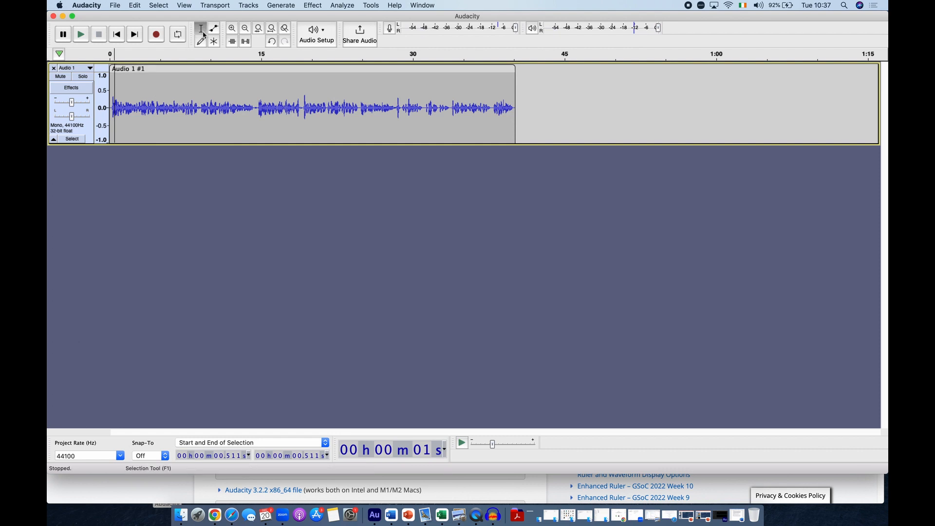
Step: Select the entire voice clip and amplify it without allowing clipping
{"action": "left_click", "coordinate": [206, 89]}
{"action": "double_click", "coordinate": [206, 88]}
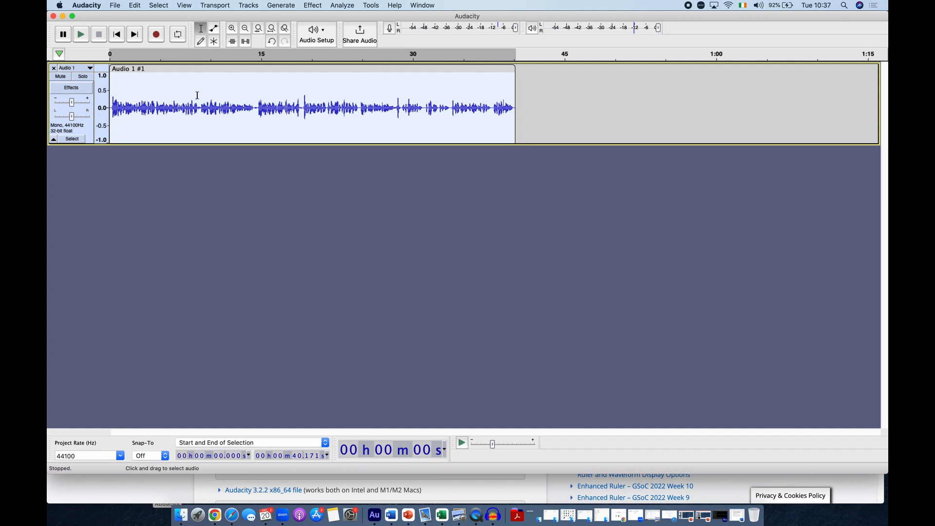
{"action": "left_click", "coordinate": [313, 6]}
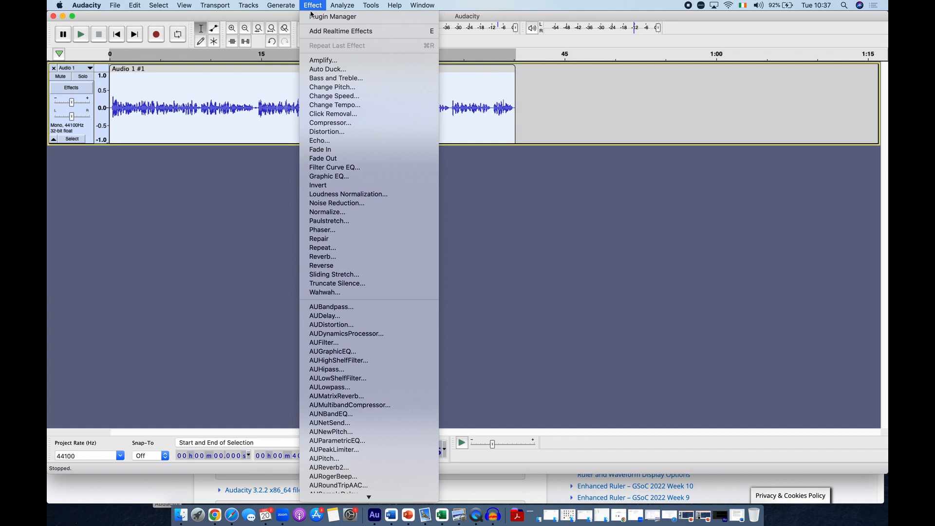
{"action": "left_click", "coordinate": [325, 61]}
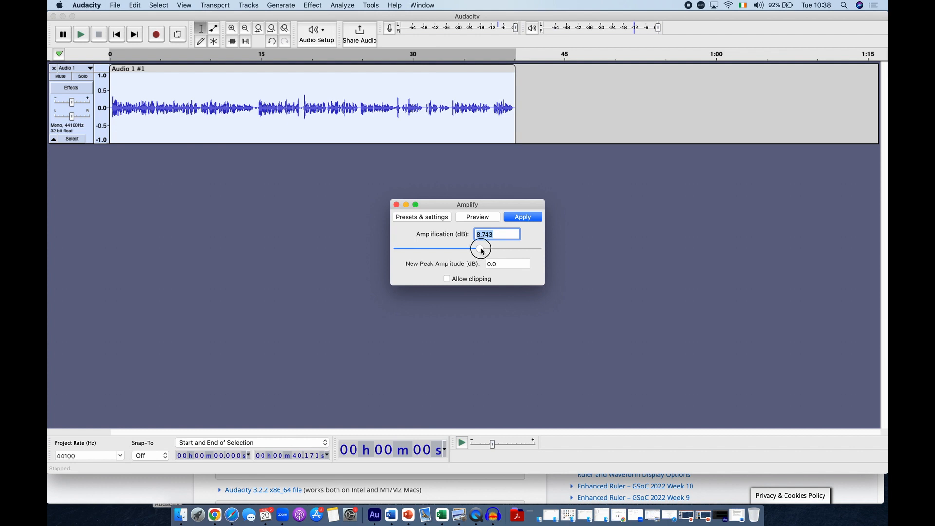
{"action": "mouse_move", "coordinate": [481, 251]}
{"action": "left_mouse_down"}
{"action": "mouse_move", "coordinate": [418, 253]}
{"action": "mouse_move", "coordinate": [480, 252]}
{"action": "left_mouse_up"}
{"action": "left_click", "coordinate": [527, 218]}
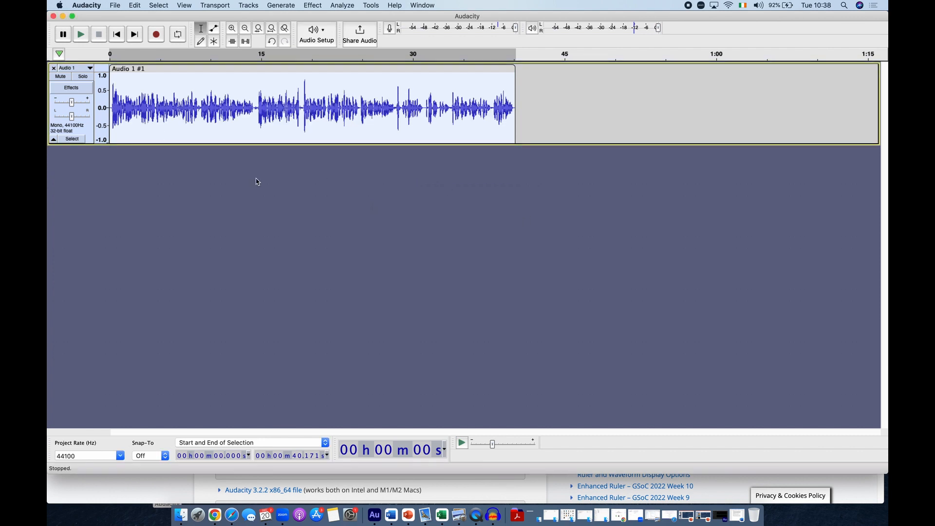
Step: Play the amplified voice track from about half a second to check its loudness, and stop playback
{"action": "left_click", "coordinate": [114, 123]}
{"action": "key", "text": "space"}
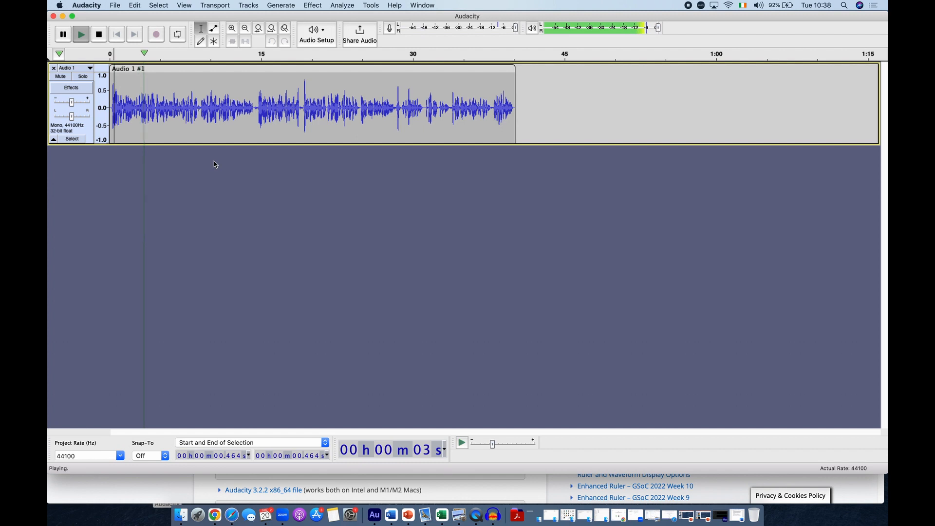
{"action": "key", "text": "space"}
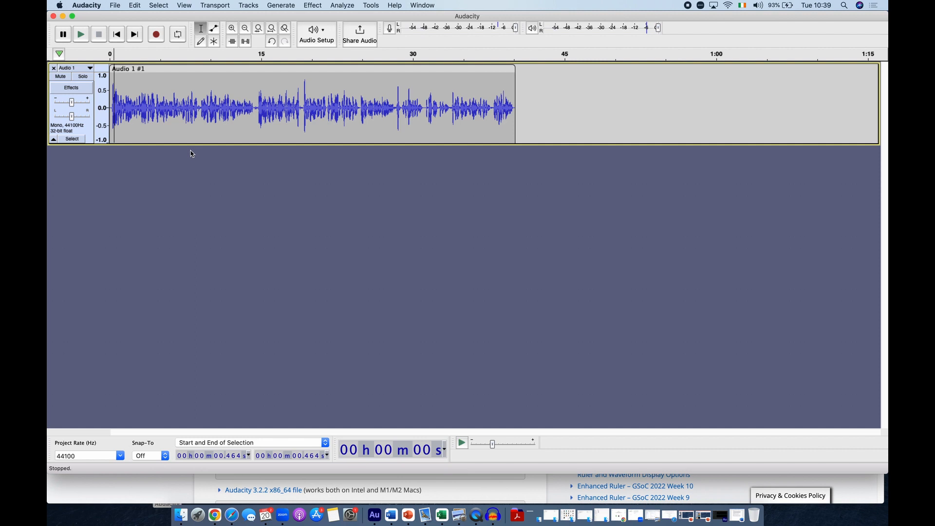
Step: Switch to Chrome and look over the PremiumBeat and Epidemic Sound music libraries, including PremiumBeat's recent activity lists
{"action": "left_click", "coordinate": [215, 516]}
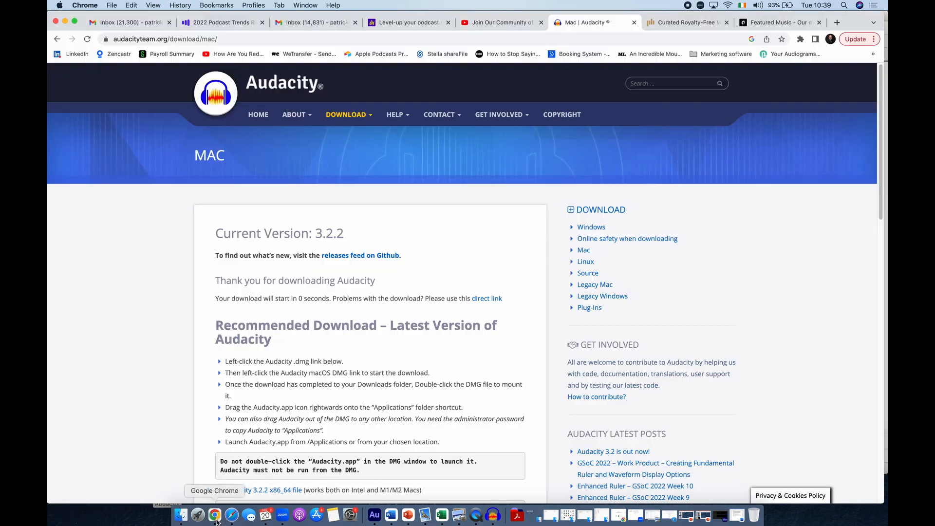
{"action": "left_click", "coordinate": [692, 23]}
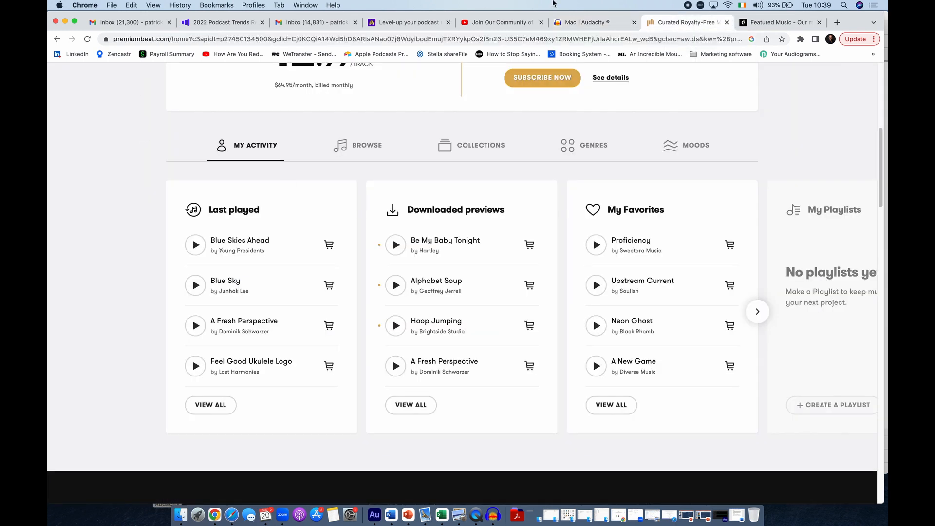
{"action": "left_click", "coordinate": [765, 23]}
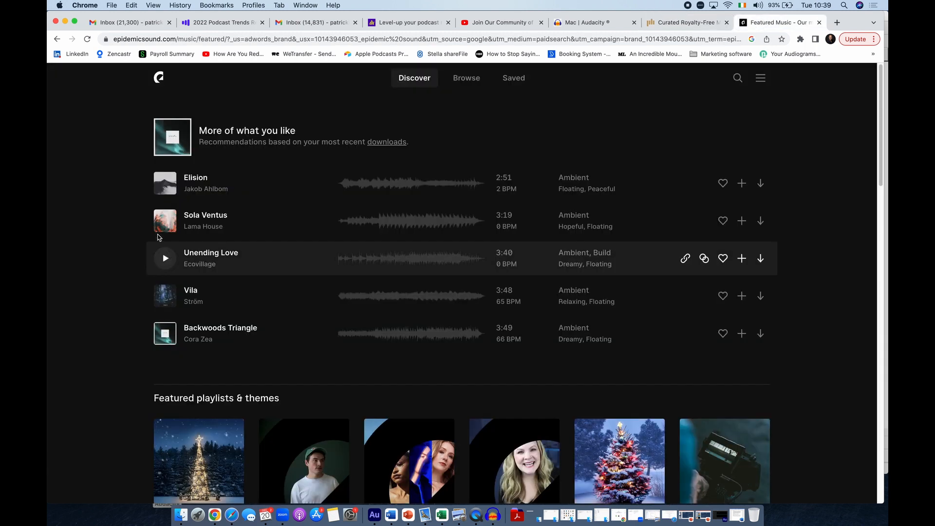
{"action": "left_click", "coordinate": [685, 26]}
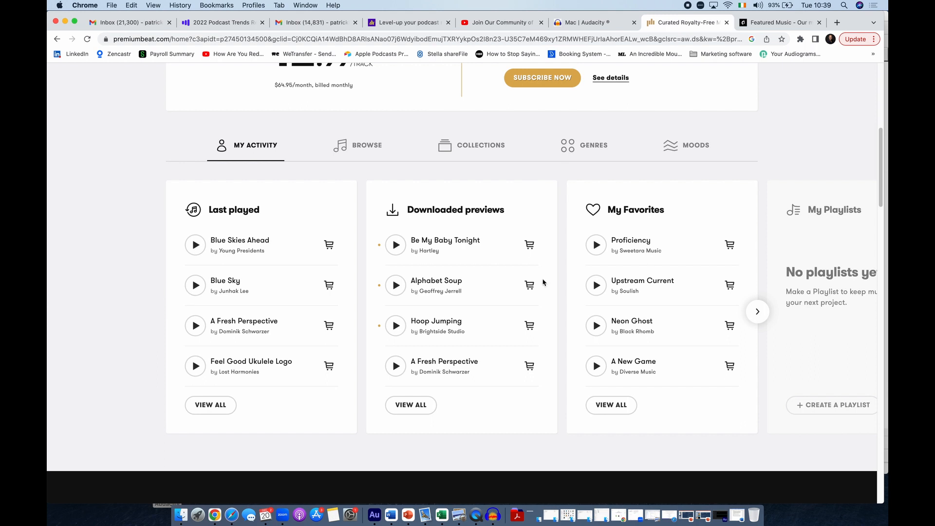
{"action": "scroll", "coordinate": [468, 280], "scroll_direction": "down", "scroll_amount": 1}
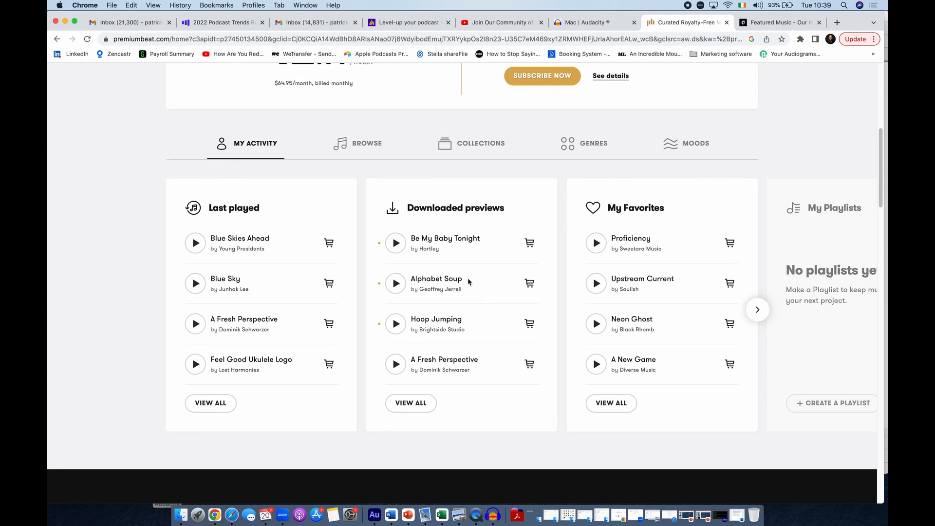
{"action": "scroll", "coordinate": [440, 275], "scroll_direction": "down", "scroll_amount": 5}
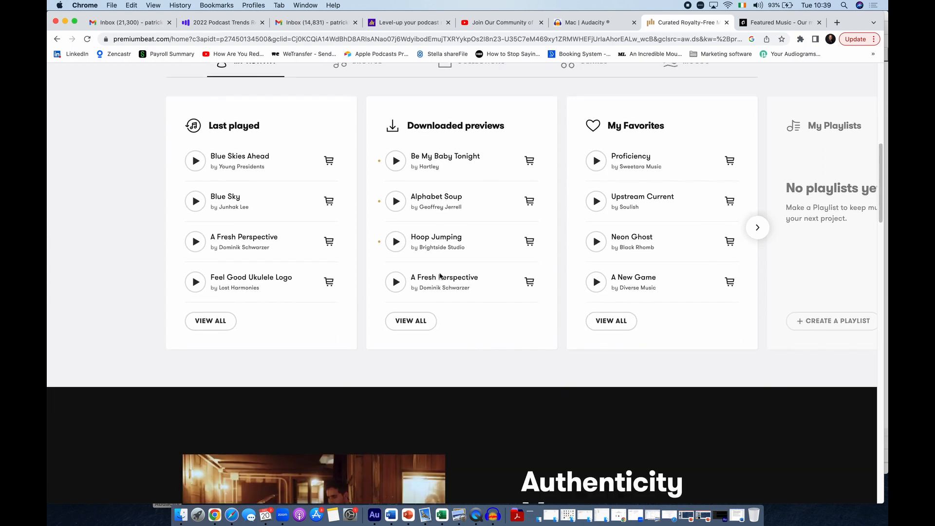
Step: Open PremiumBeat's listening history and preview Blue Skies Ahead and A Fresh Perspective, pausing playback at the end
{"action": "left_click", "coordinate": [220, 272]}
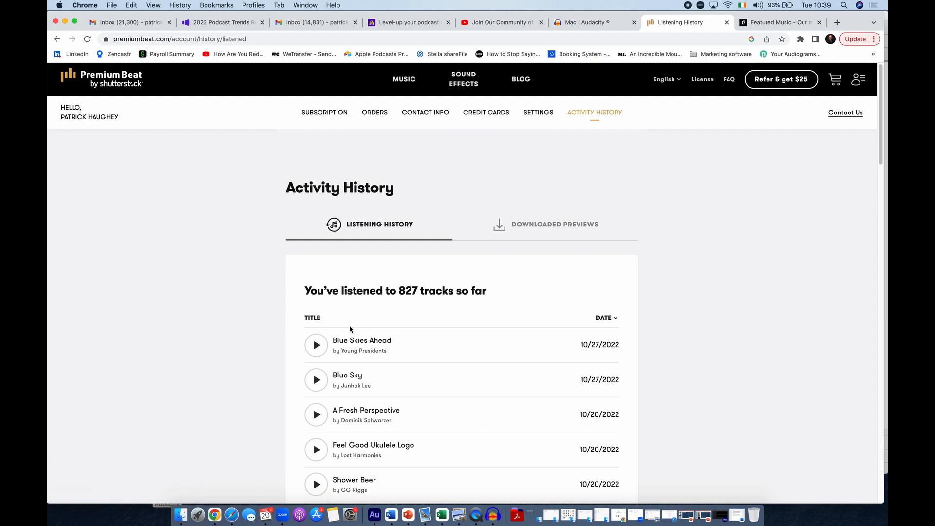
{"action": "left_click", "coordinate": [316, 344]}
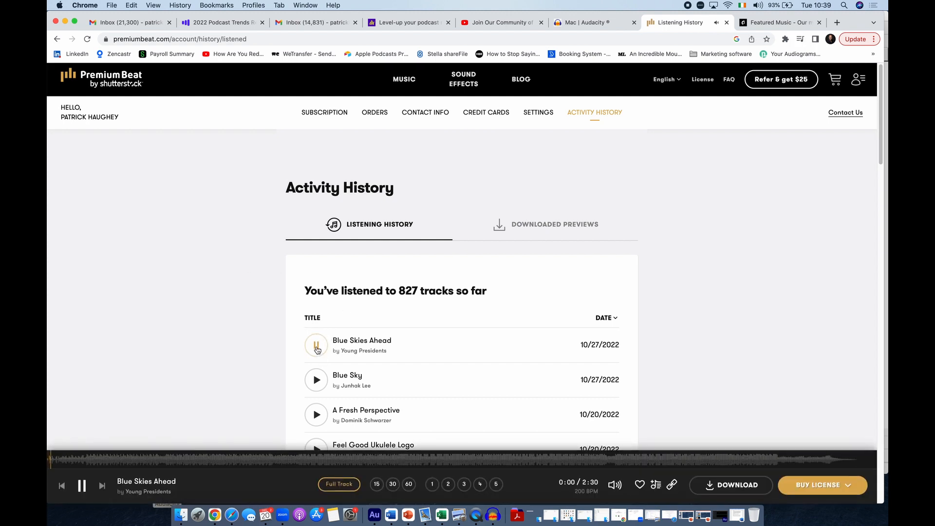
{"action": "left_click", "coordinate": [317, 348]}
{"action": "left_click", "coordinate": [319, 422]}
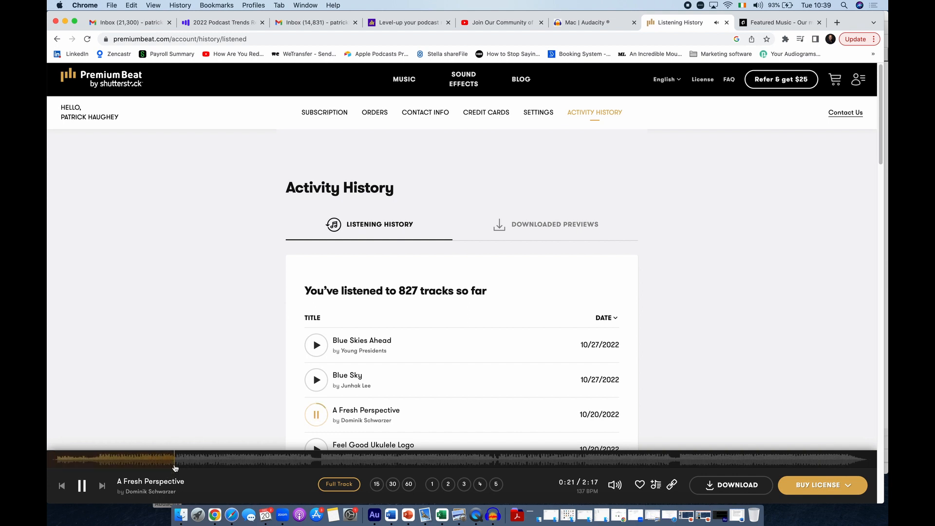
{"action": "left_click", "coordinate": [222, 459]}
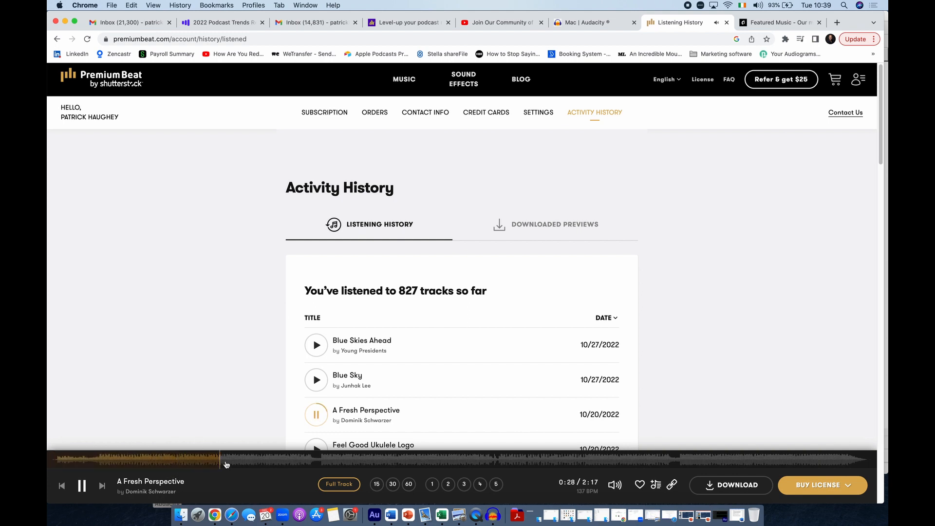
{"action": "left_click", "coordinate": [317, 415]}
{"action": "scroll", "coordinate": [167, 264], "scroll_direction": "down", "scroll_amount": 3}
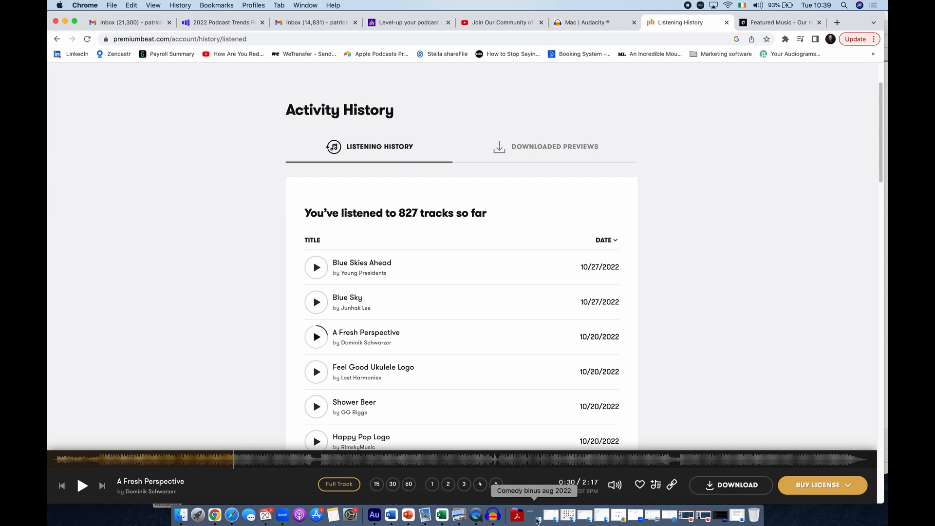
Step: Switch back to Audacity and import the music file 306_full_midnight-hour_0162.mp3 as a new track
{"action": "left_click", "coordinate": [492, 518]}
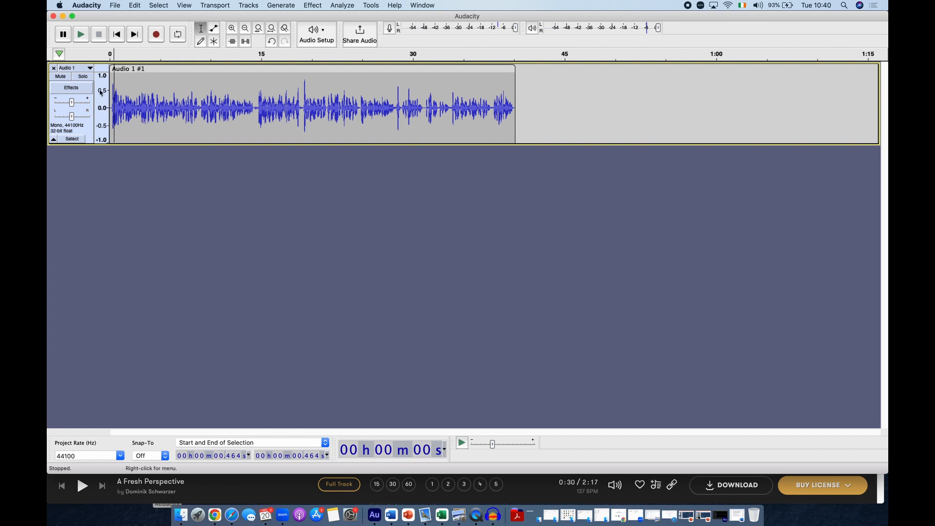
{"action": "left_click", "coordinate": [115, 6]}
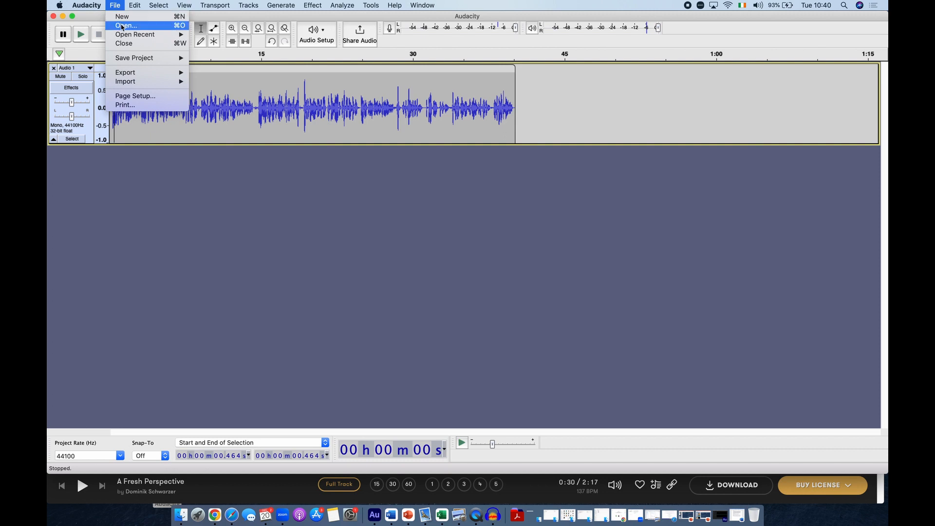
{"action": "mouse_move", "coordinate": [141, 86]}
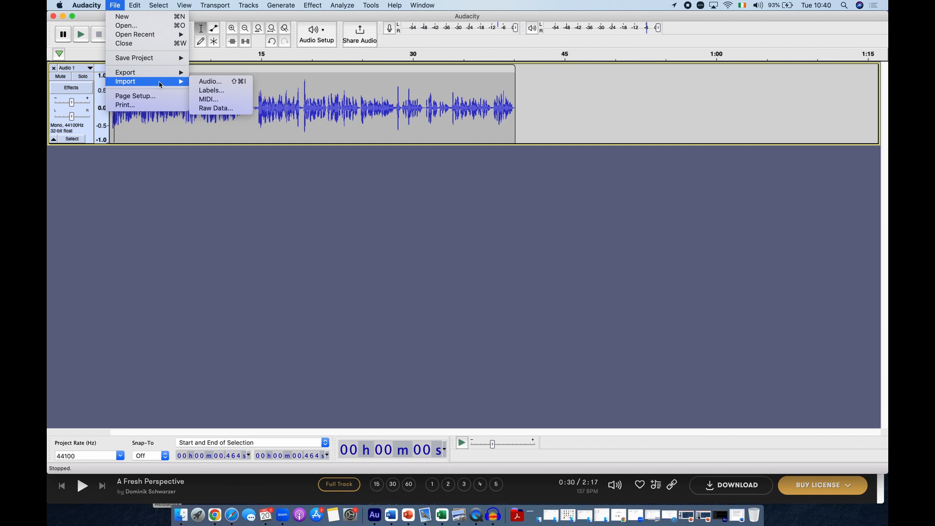
{"action": "left_click", "coordinate": [211, 85]}
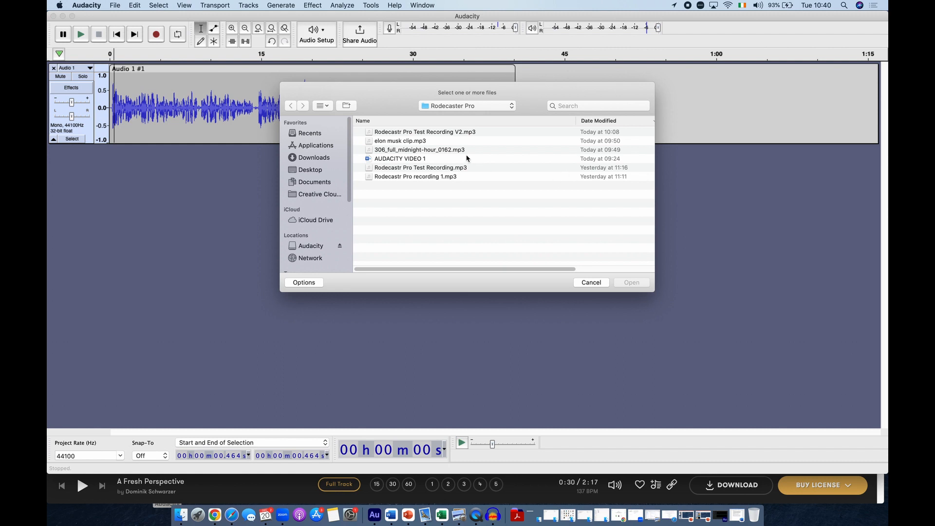
{"action": "double_click", "coordinate": [449, 150]}
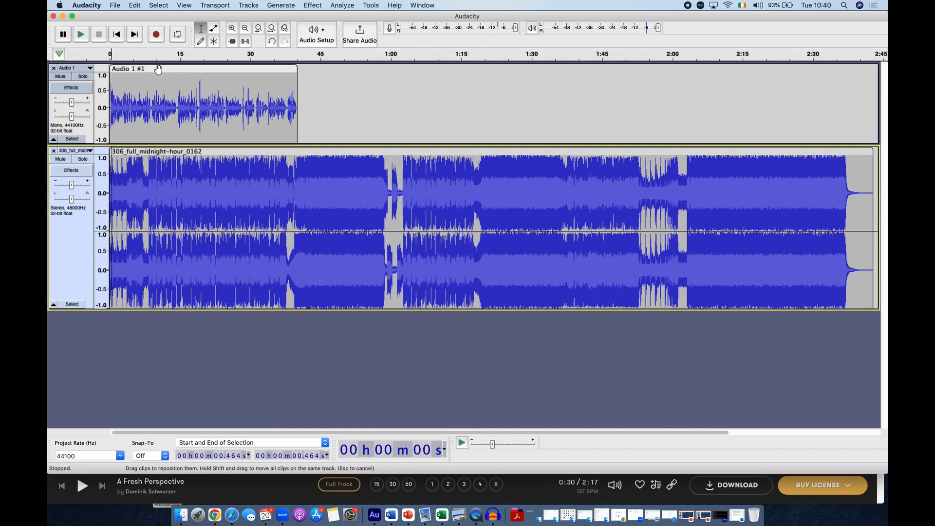
Step: Move the voice clip to start at about 20 seconds, and play the mix from the beginning to judge the music intro
{"action": "left_click_drag", "start_coordinate": [158, 70], "coordinate": [250, 71]}
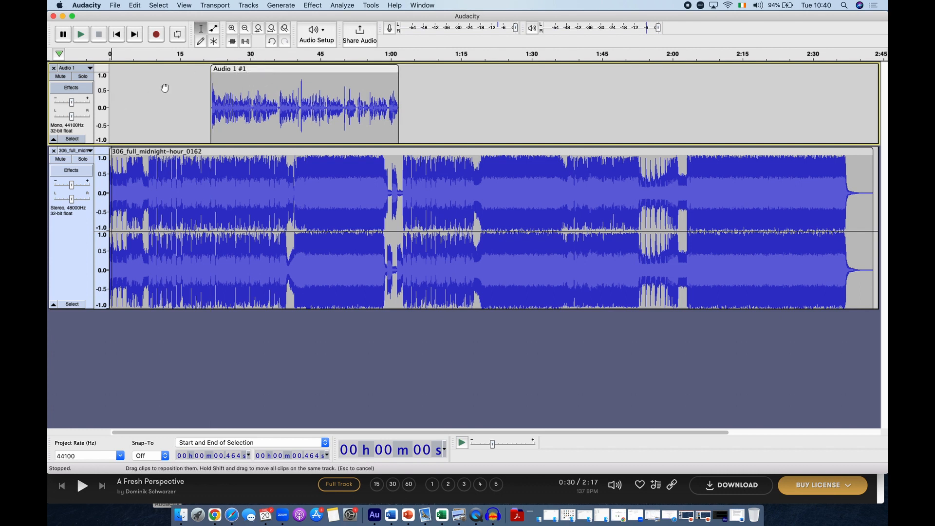
{"action": "left_click", "coordinate": [110, 92]}
{"action": "key", "text": "space"}
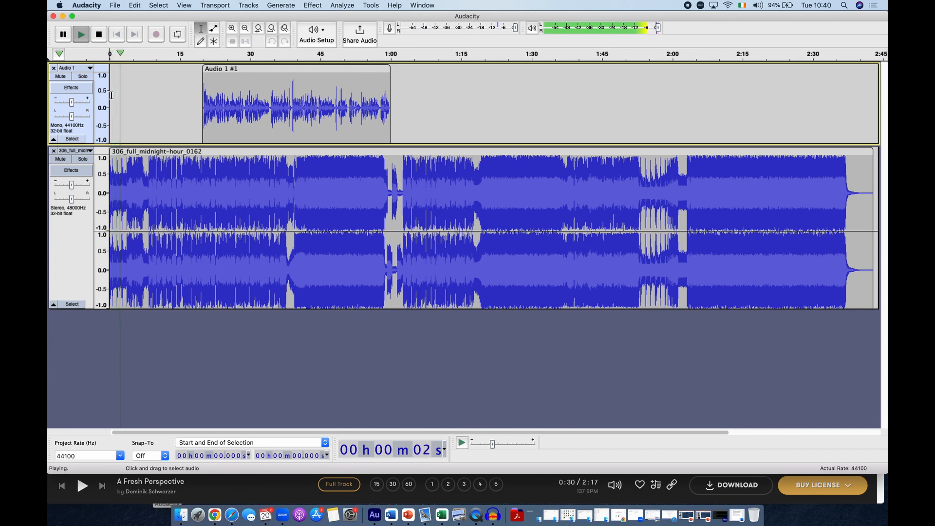
{"action": "key", "text": "XF86AudioRaiseVolume"}
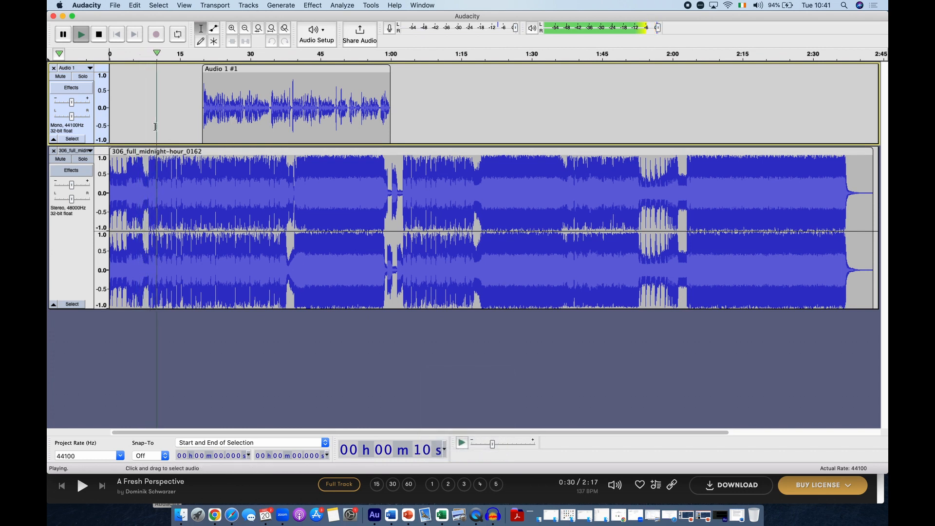
{"action": "key", "text": "space"}
Step: Move the voice clip to start at about 10 seconds, and play the mix from about 4.1 seconds to check the voice entry
{"action": "left_click", "coordinate": [219, 70]}
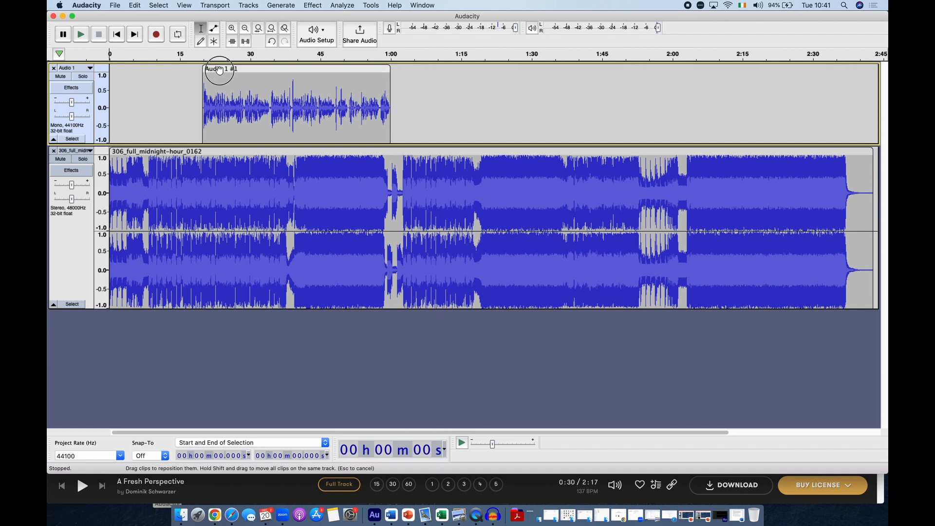
{"action": "left_click_drag", "start_coordinate": [219, 70], "coordinate": [174, 70]}
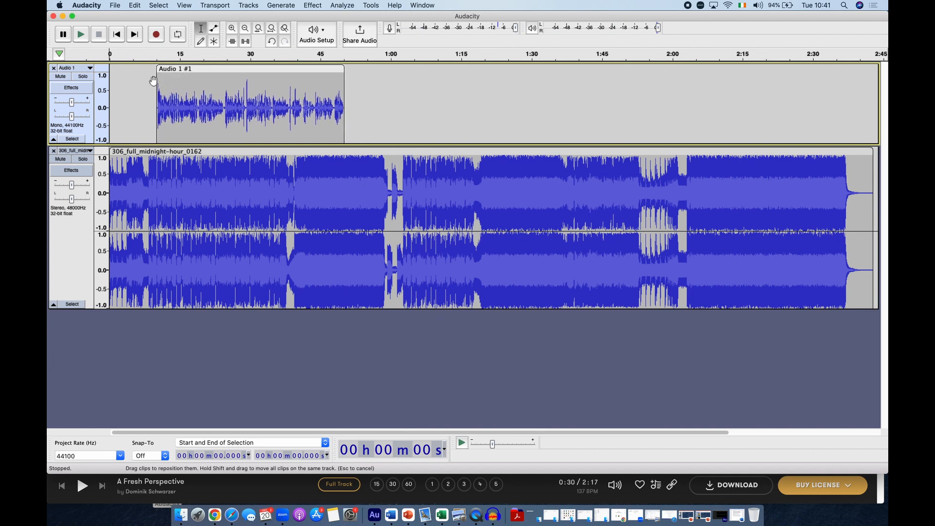
{"action": "left_click", "coordinate": [129, 88]}
{"action": "key", "text": "space"}
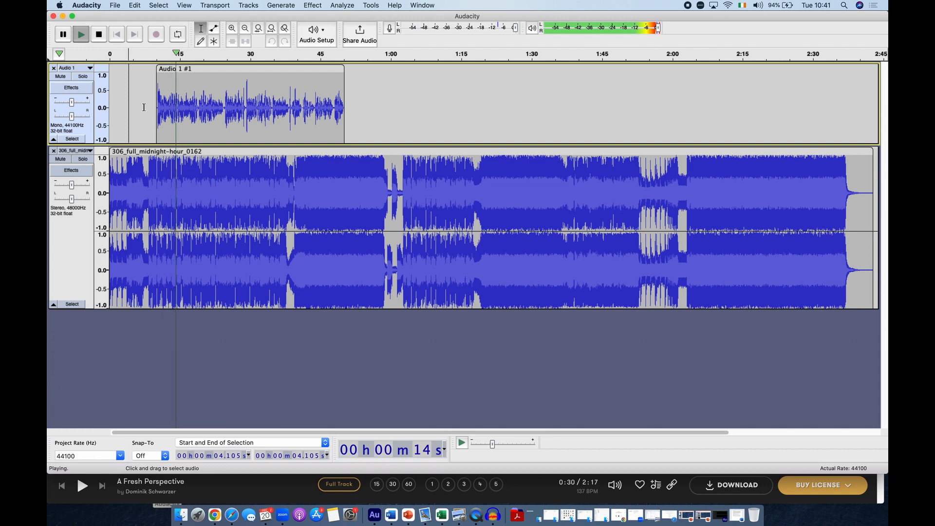
{"action": "key", "text": "space"}
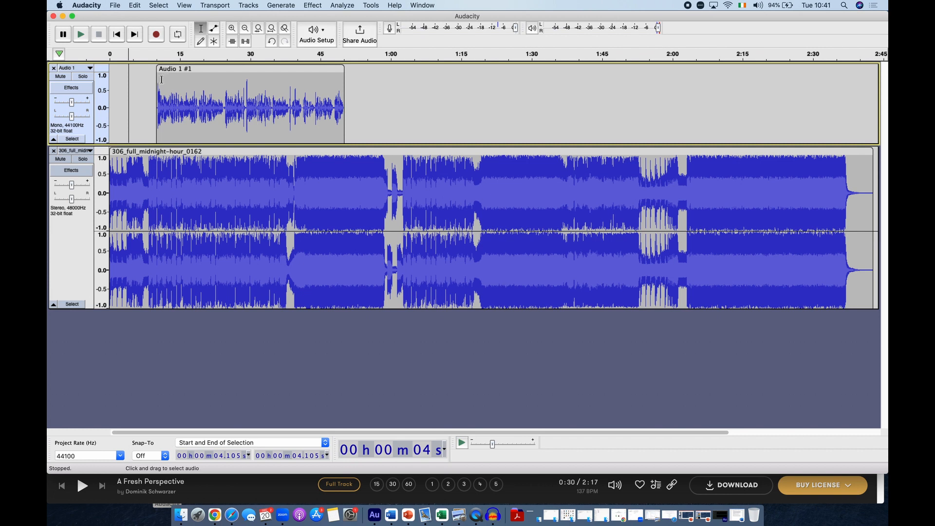
Step: Add envelope control points to the music track around 10 seconds, where the voice begins, and bring the music level to about 0.7
{"action": "left_click", "coordinate": [214, 29]}
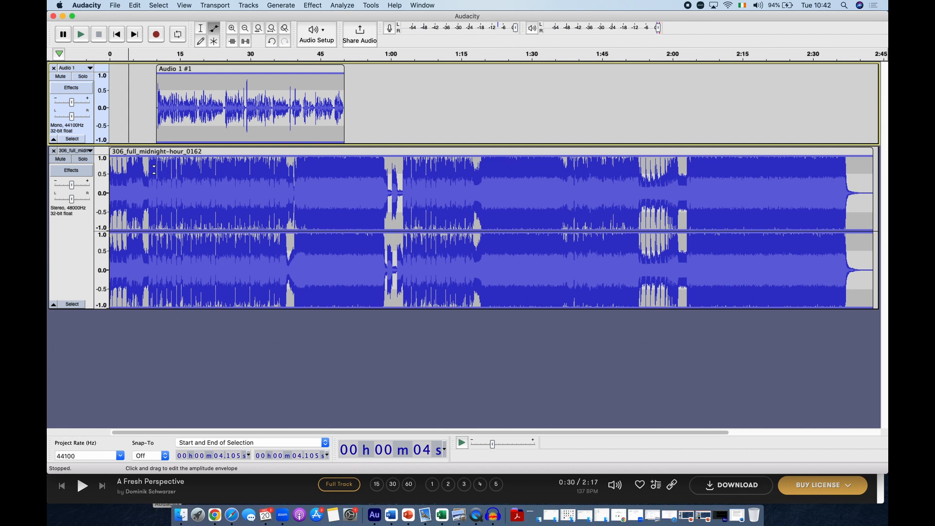
{"action": "left_click", "coordinate": [154, 169]}
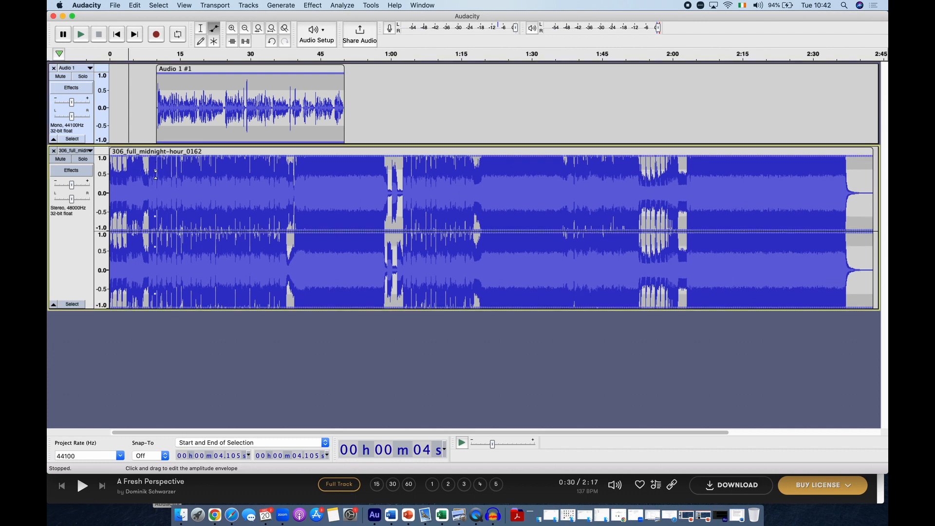
{"action": "mouse_move", "coordinate": [154, 170]}
{"action": "left_mouse_down"}
{"action": "mouse_move", "coordinate": [157, 200]}
{"action": "mouse_move", "coordinate": [159, 183]}
{"action": "left_mouse_up"}
{"action": "key", "text": "Escape"}
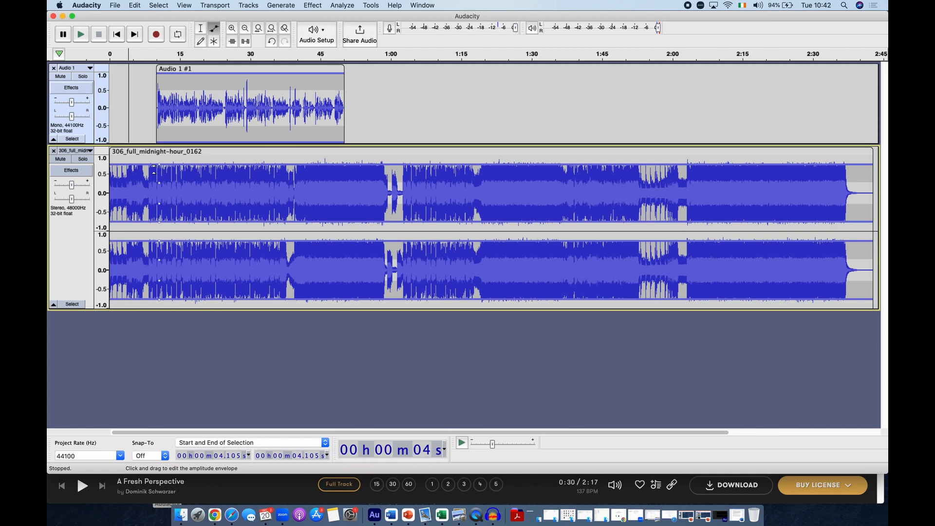
{"action": "left_click_drag", "start_coordinate": [154, 167], "coordinate": [154, 167]}
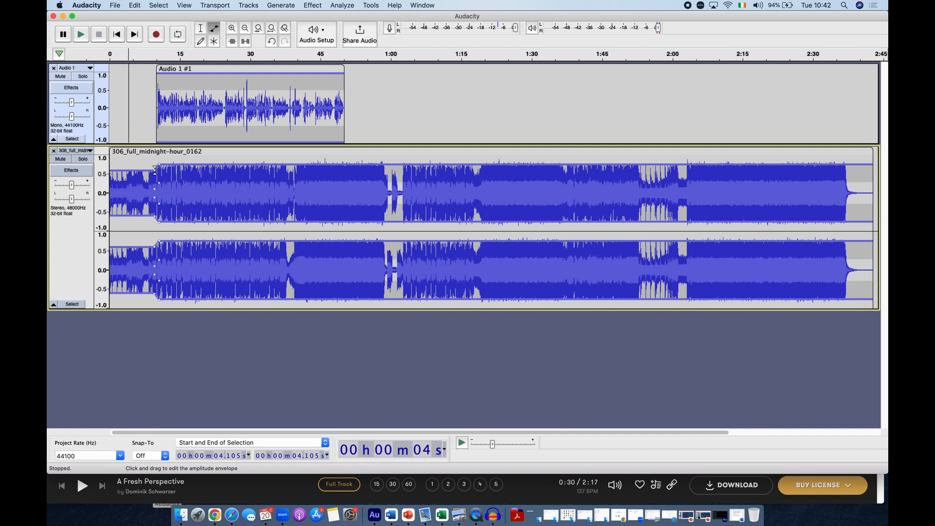
{"action": "mouse_move", "coordinate": [154, 169]}
{"action": "left_mouse_down"}
{"action": "mouse_move", "coordinate": [160, 196]}
{"action": "mouse_move", "coordinate": [154, 162]}
{"action": "left_mouse_up"}
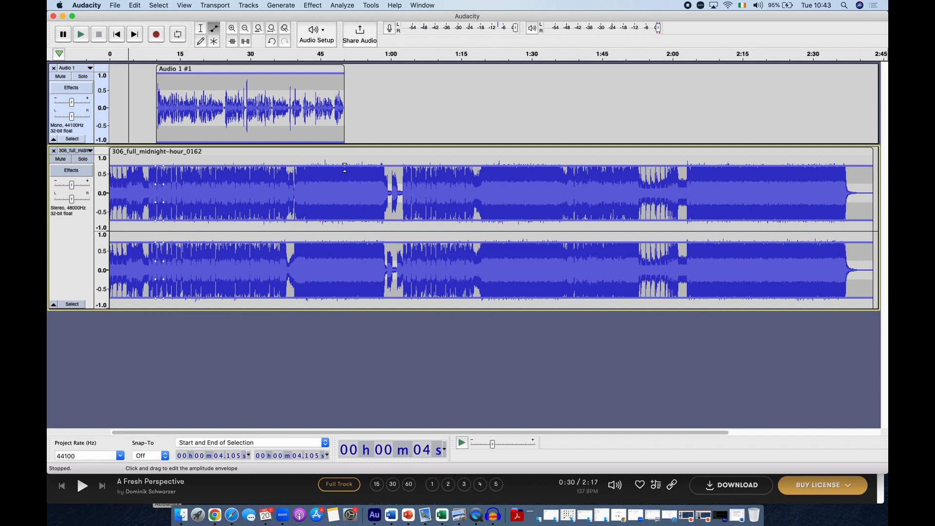
Step: Add envelope points near 50 seconds and lower the music between about 10 and 50 seconds to about 0.3
{"action": "left_click", "coordinate": [345, 168]}
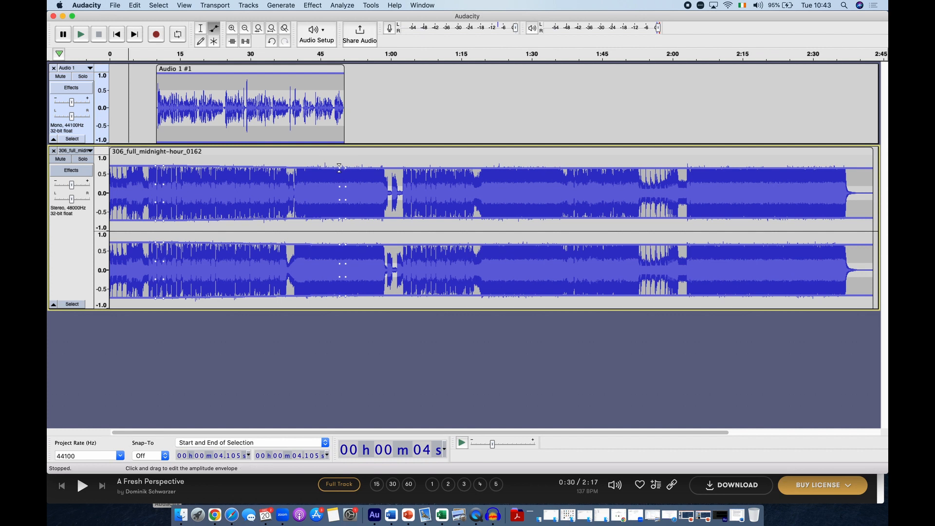
{"action": "left_click_drag", "start_coordinate": [340, 167], "coordinate": [339, 183]}
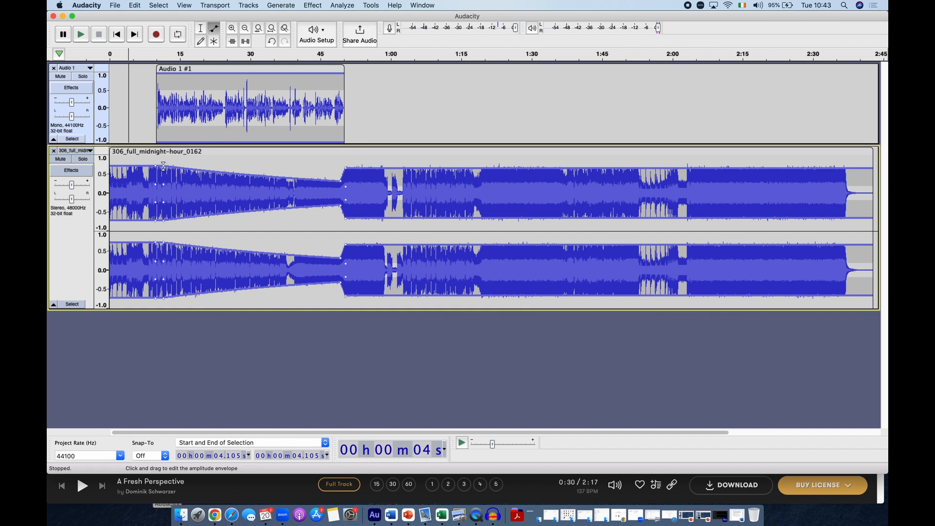
{"action": "mouse_move", "coordinate": [164, 166]}
{"action": "left_mouse_down"}
{"action": "mouse_move", "coordinate": [172, 179]}
{"action": "mouse_move", "coordinate": [162, 181]}
{"action": "left_mouse_up"}
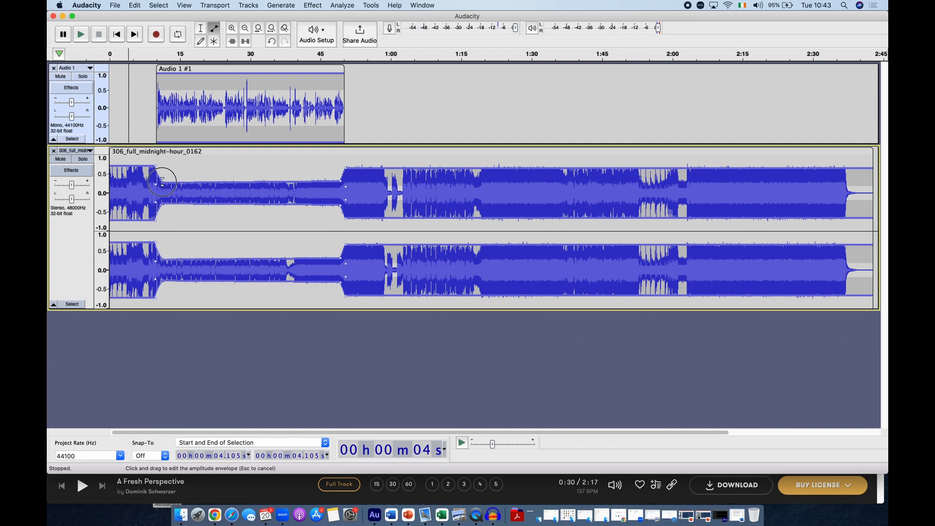
Step: Move the voice clip to start at about 11 seconds, and play the mix from about 4.1 seconds at a higher system volume
{"action": "left_click_drag", "start_coordinate": [184, 70], "coordinate": [190, 70]}
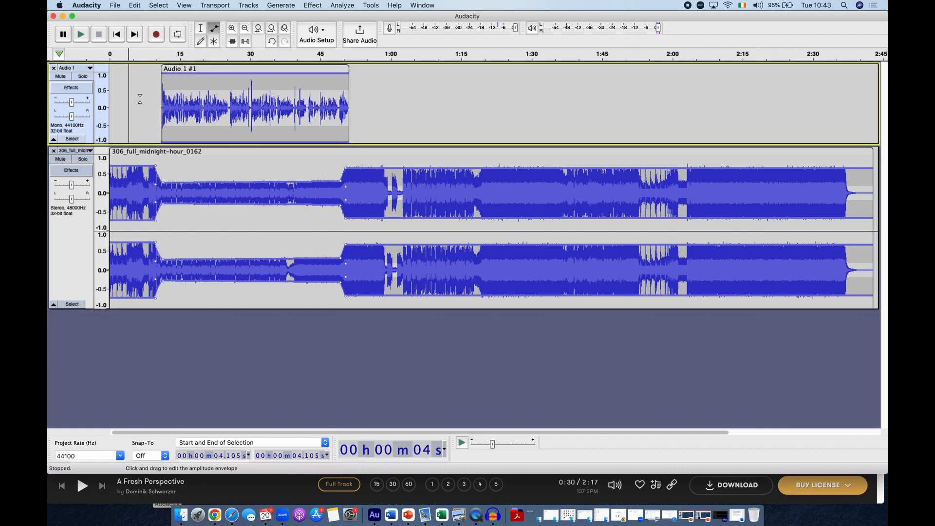
{"action": "key", "text": "XF86AudioRaiseVolume"}
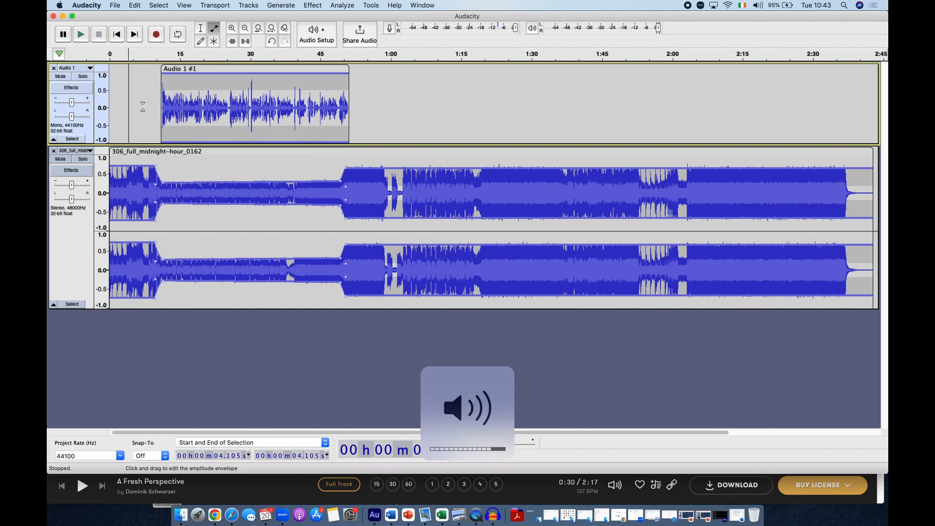
{"action": "key", "text": "space"}
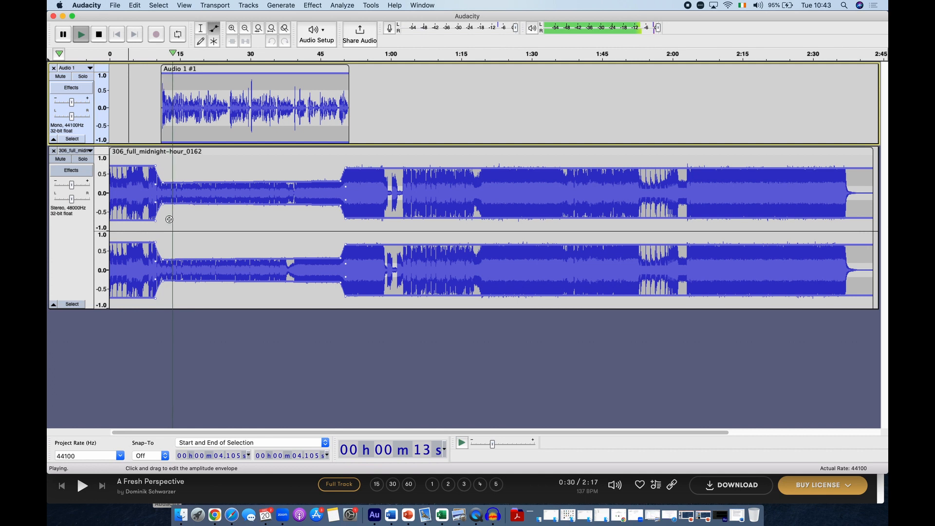
{"action": "key", "text": "space"}
Step: Lower the music envelope under the speech to about 0.15, and shift the voice clip slightly earlier
{"action": "left_click_drag", "start_coordinate": [163, 183], "coordinate": [161, 187]}
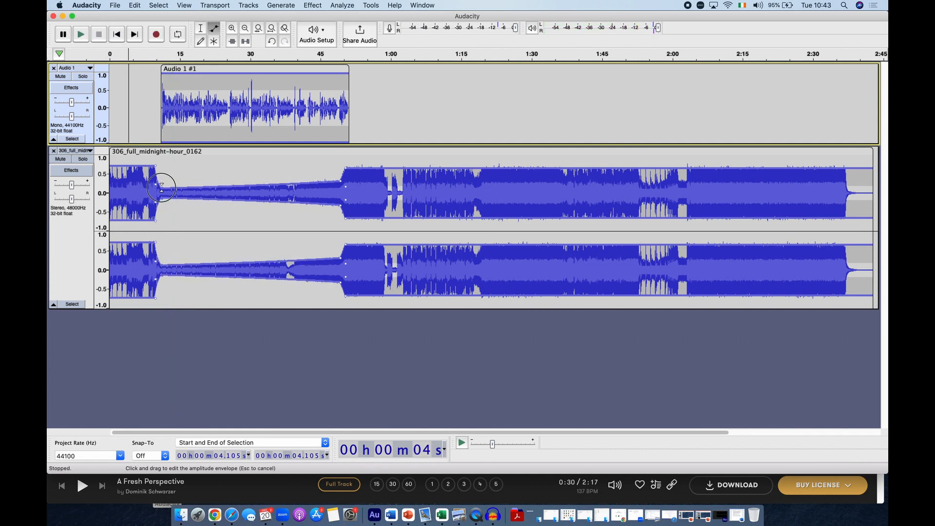
{"action": "left_click_drag", "start_coordinate": [309, 185], "coordinate": [341, 186]}
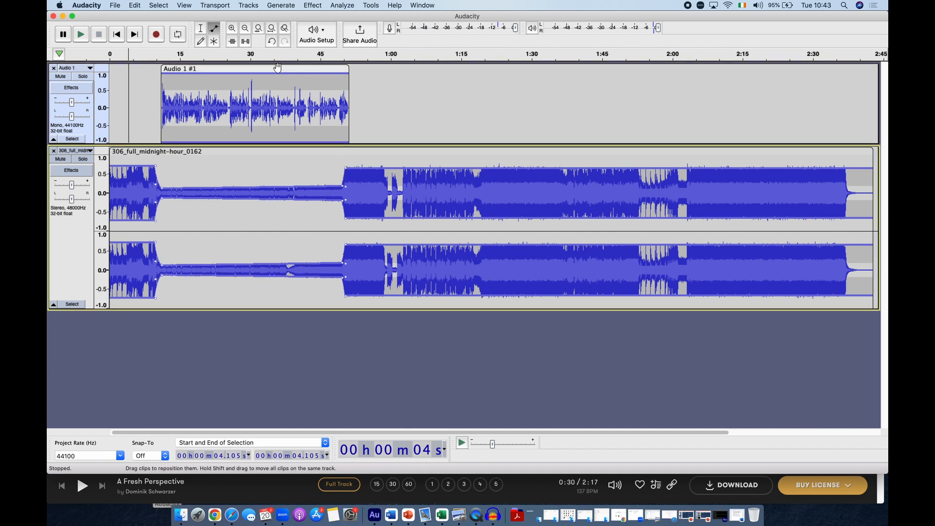
{"action": "left_click_drag", "start_coordinate": [277, 69], "coordinate": [275, 69]}
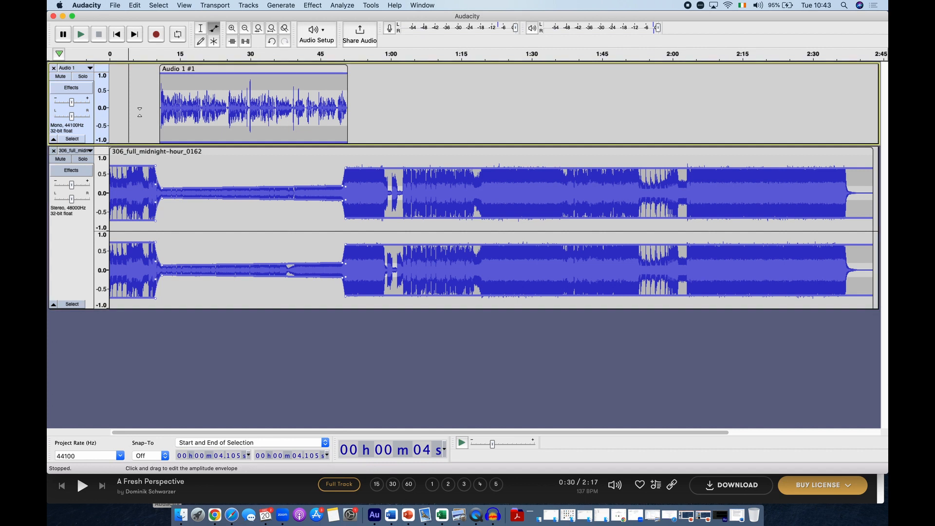
Step: Play the mix from about 4.1 seconds, and lower the music under the speech further to about 0.1
{"action": "key", "text": "space"}
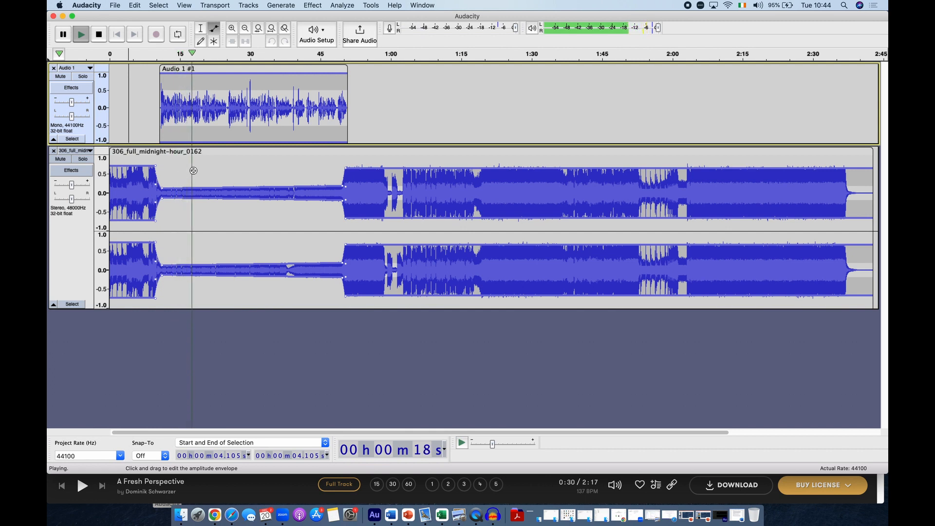
{"action": "key", "text": "space"}
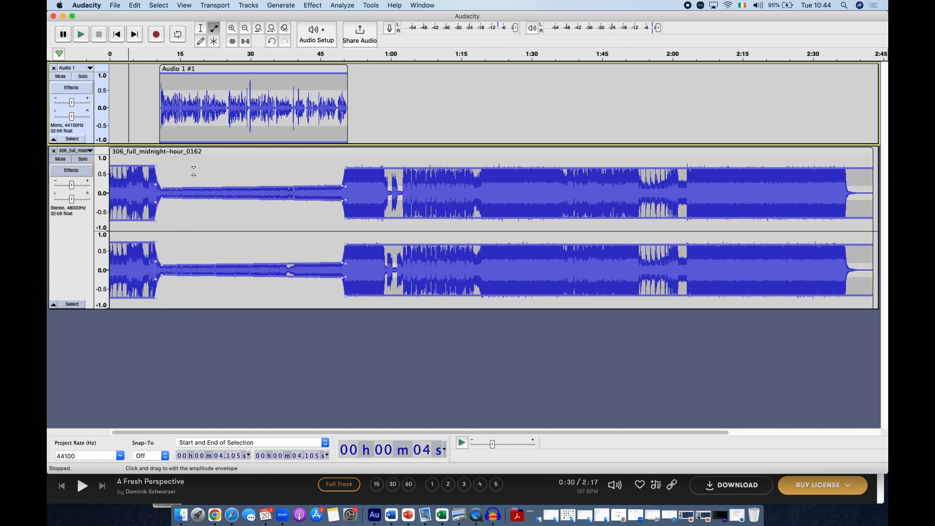
{"action": "left_click_drag", "start_coordinate": [343, 185], "coordinate": [340, 188]}
{"action": "left_click_drag", "start_coordinate": [162, 187], "coordinate": [159, 188]}
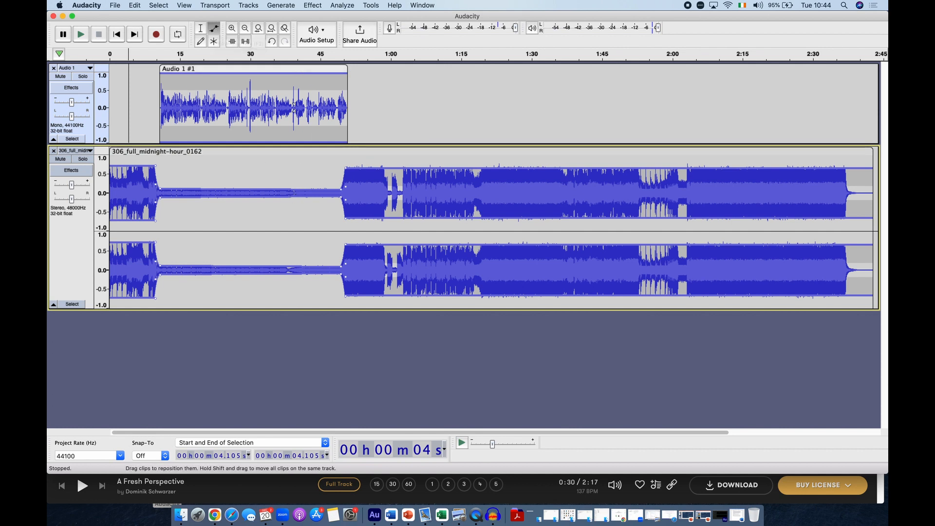
Step: Play the end of the speech from about 44 seconds, and move the voice clip to start at about 10 seconds
{"action": "left_click", "coordinate": [201, 29]}
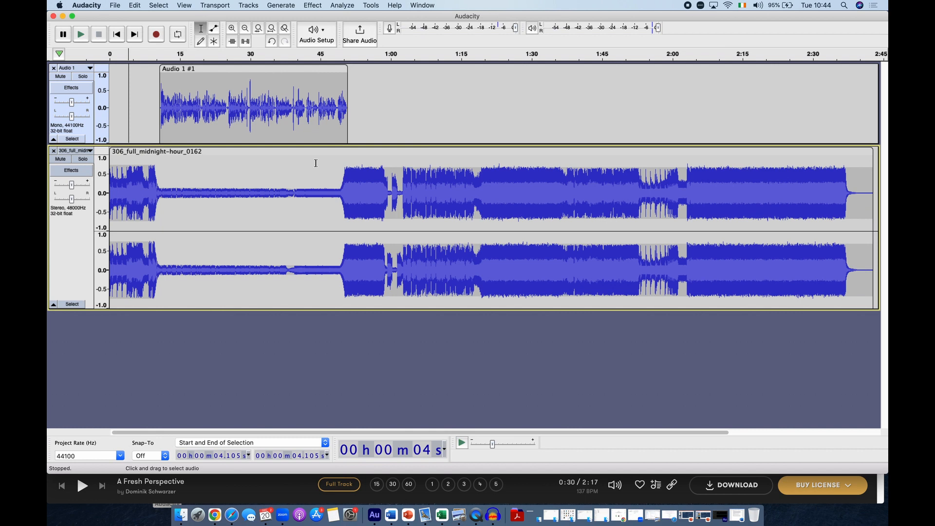
{"action": "left_click", "coordinate": [316, 163]}
{"action": "key", "text": "space"}
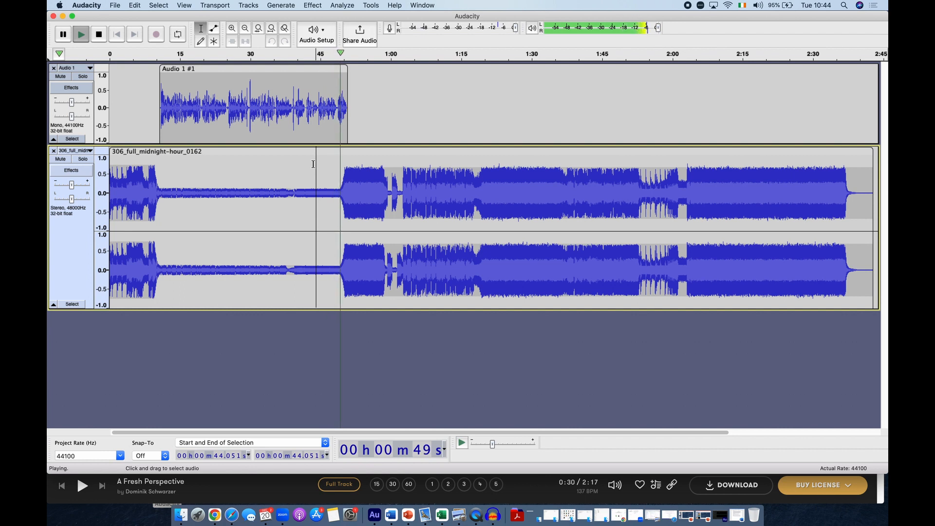
{"action": "key", "text": "space"}
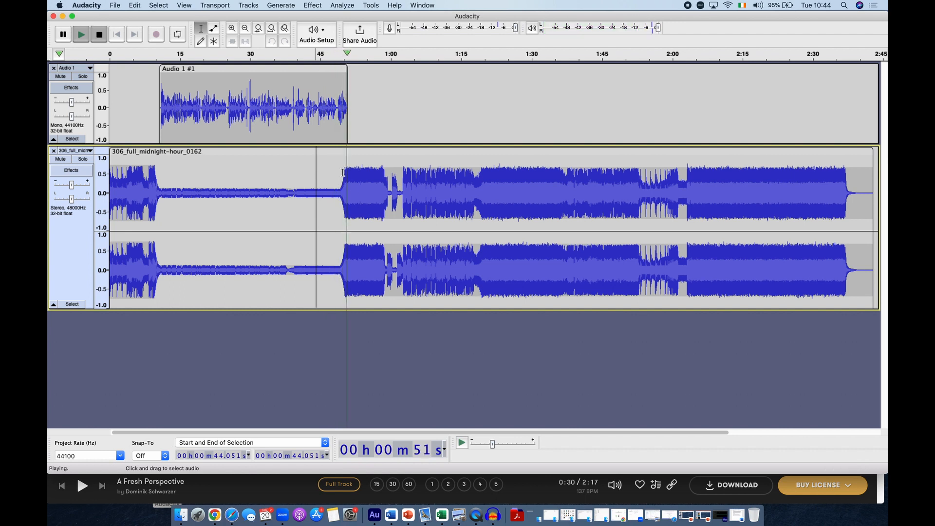
{"action": "left_click_drag", "start_coordinate": [211, 69], "coordinate": [209, 71]}
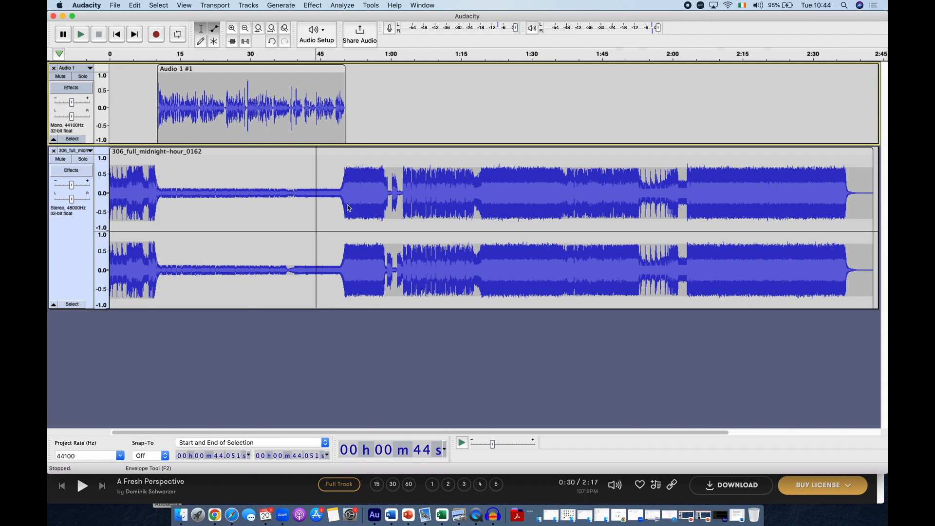
Step: Lower the music envelope under the speech to about 0.05, and play the speech ending from about 47.3 seconds
{"action": "key", "text": "F2"}
{"action": "left_click_drag", "start_coordinate": [340, 190], "coordinate": [340, 193]}
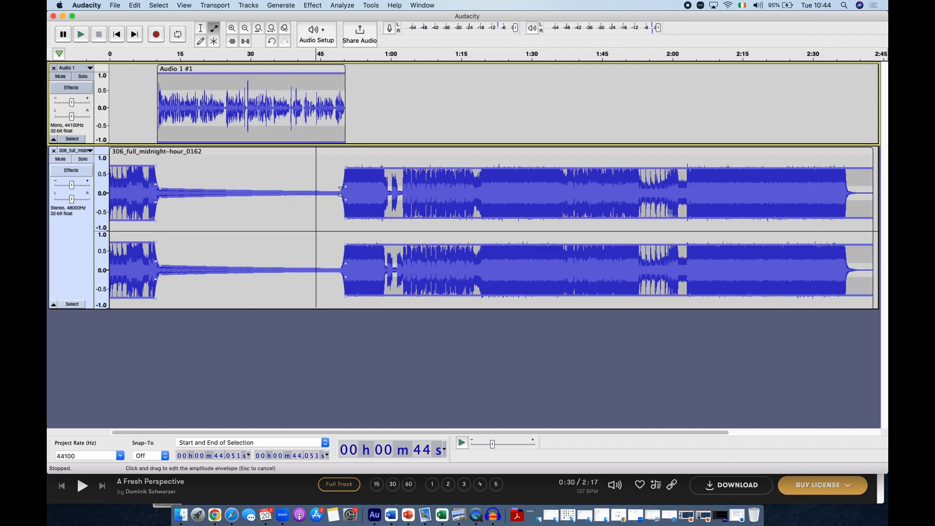
{"action": "left_click_drag", "start_coordinate": [161, 188], "coordinate": [160, 191]}
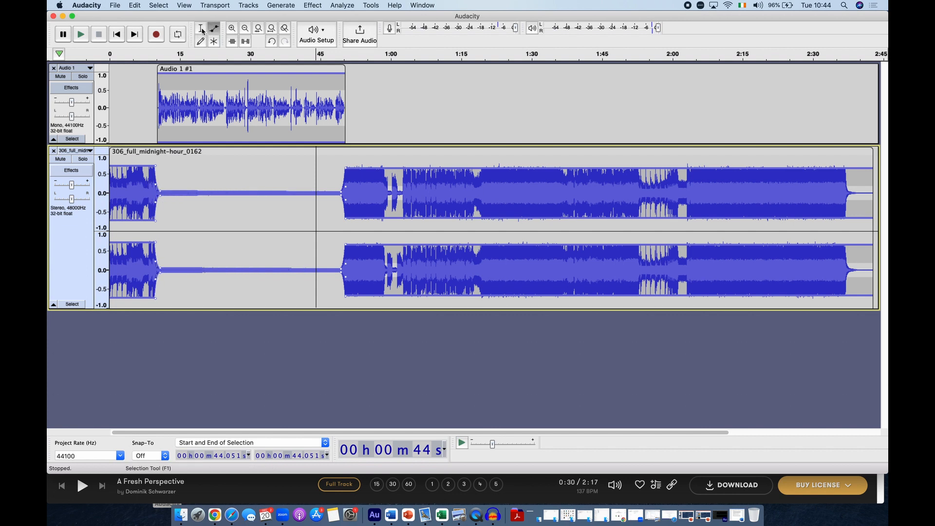
{"action": "left_click", "coordinate": [331, 160]}
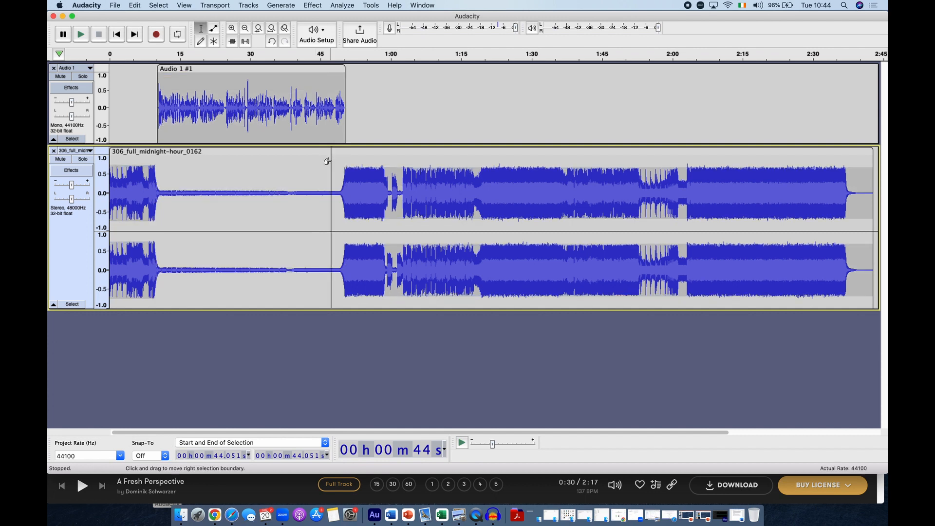
{"action": "key", "text": "space"}
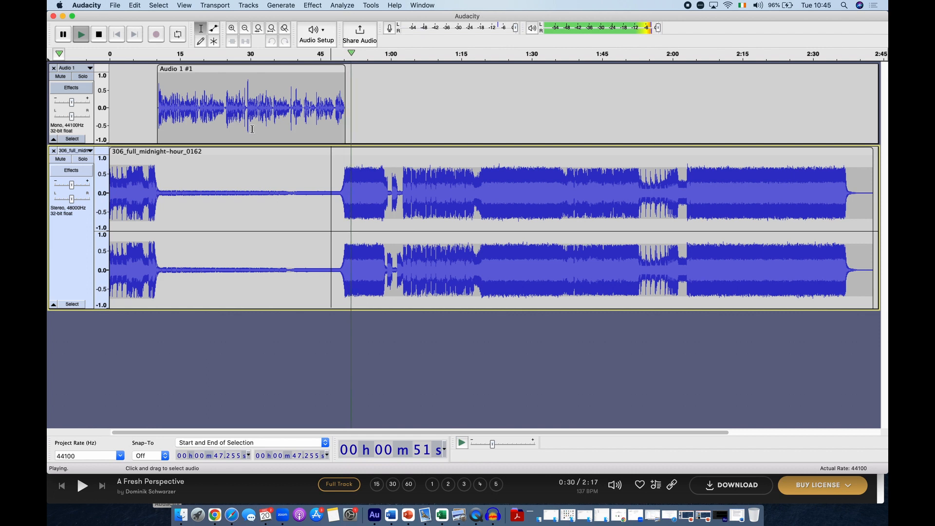
{"action": "key", "text": "space"}
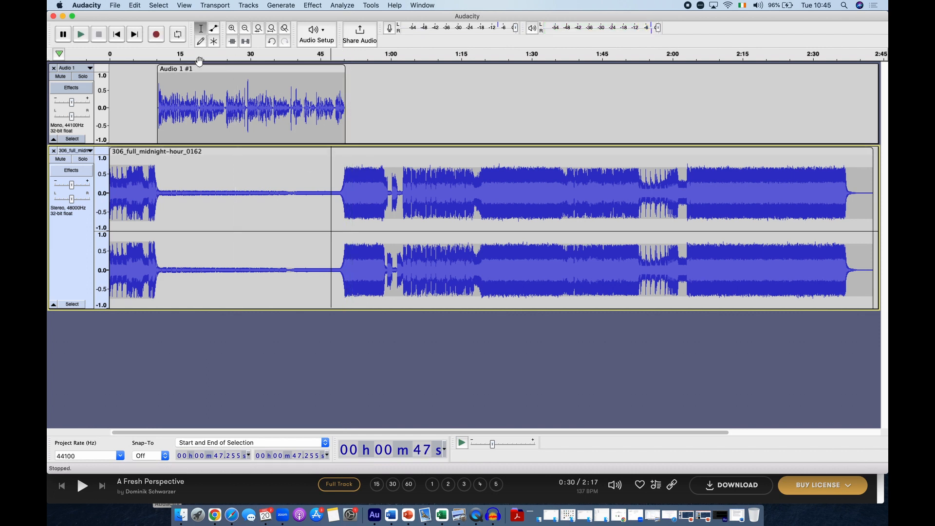
Step: Shift the voice clip slightly earlier, and use the envelope to fade the music out between about 50 and 54 seconds
{"action": "left_click_drag", "start_coordinate": [199, 68], "coordinate": [198, 69]}
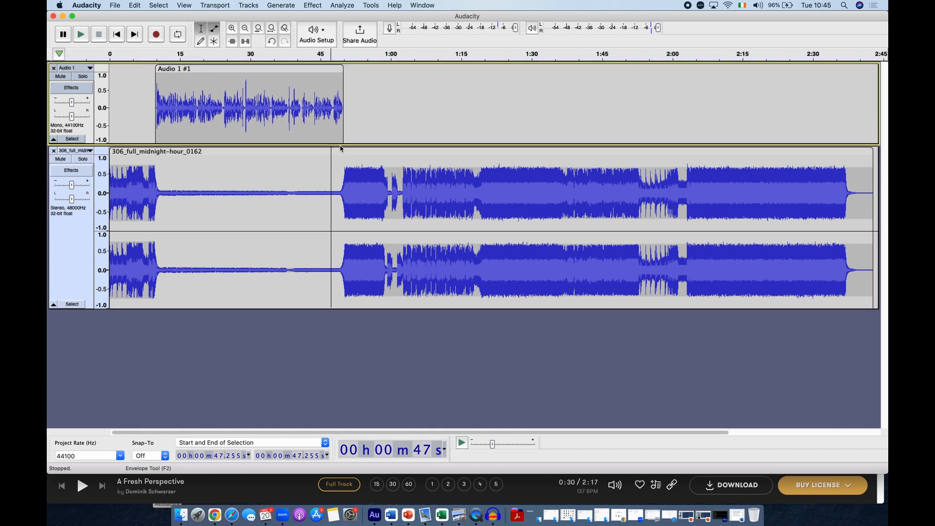
{"action": "key", "text": "F2"}
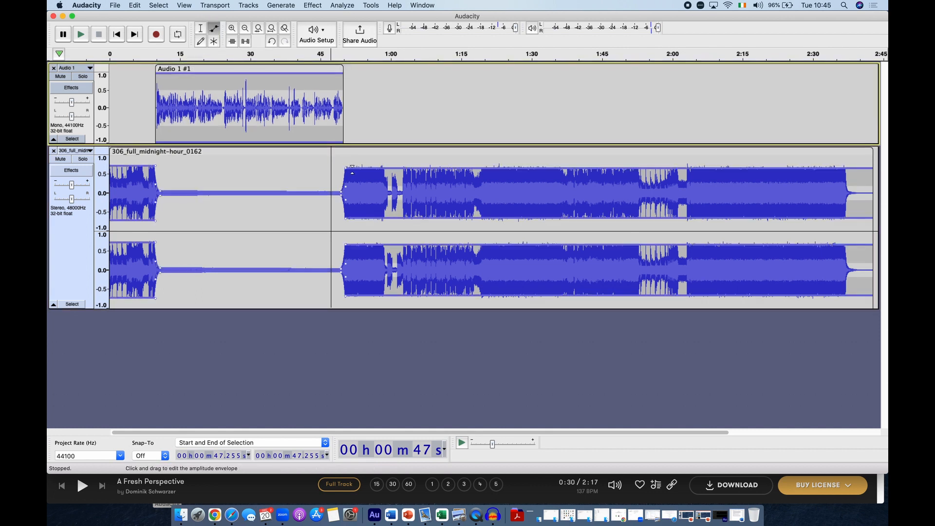
{"action": "left_click_drag", "start_coordinate": [353, 170], "coordinate": [374, 197]}
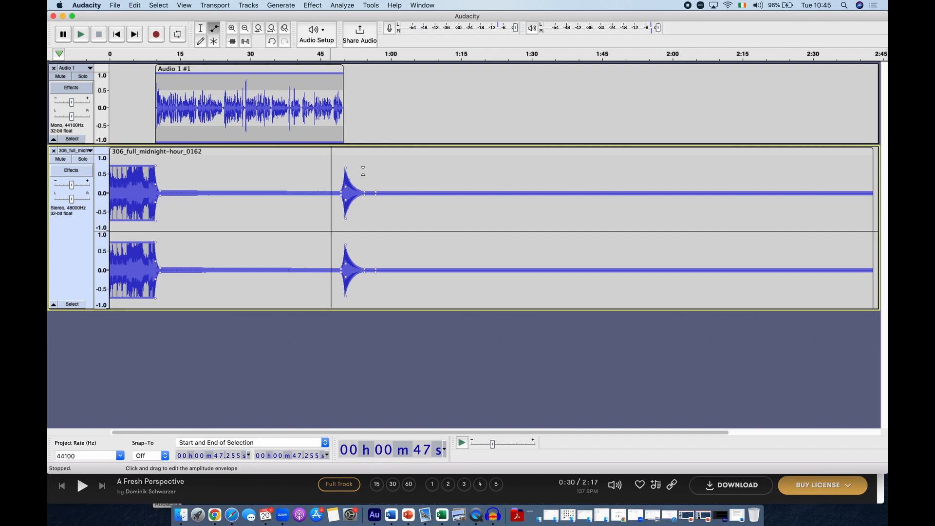
Step: Play the music fade-out from about 47.3 seconds, and move the voice clip to start at about 9 seconds
{"action": "key", "text": "space"}
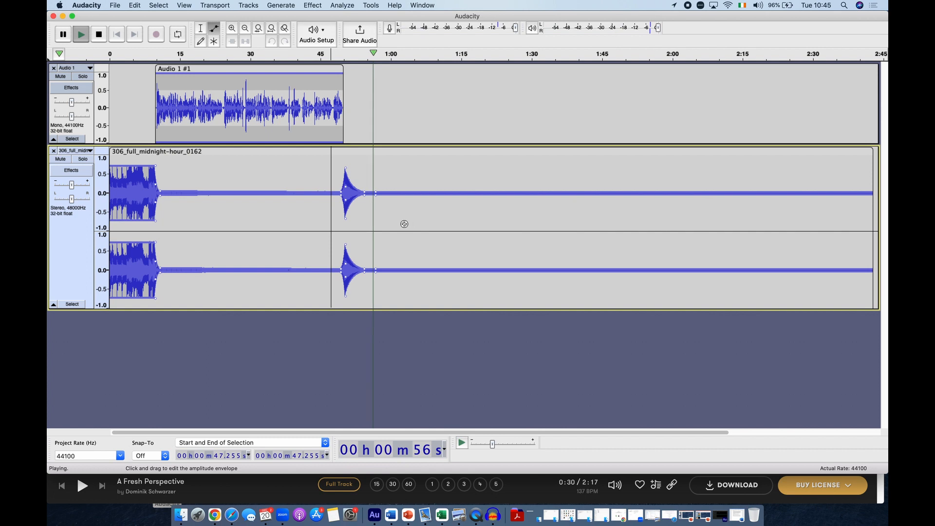
{"action": "key", "text": "space"}
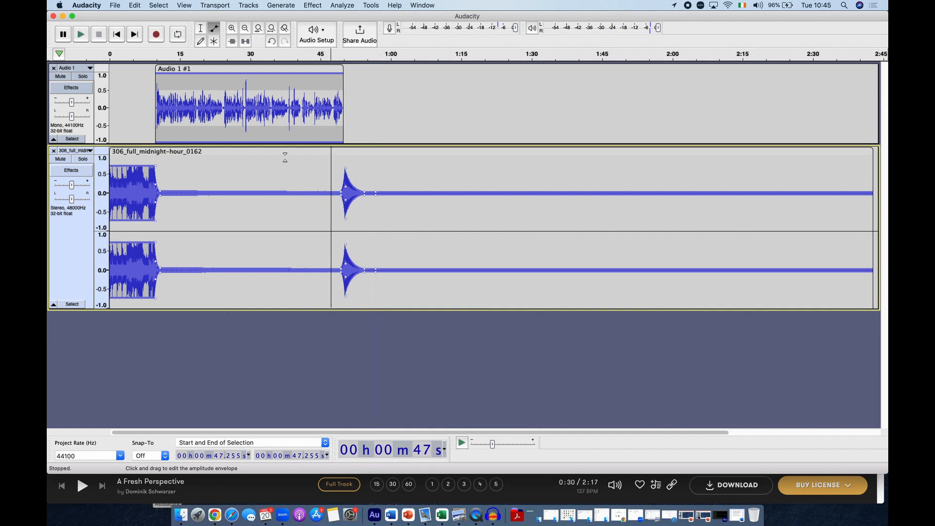
{"action": "left_click_drag", "start_coordinate": [241, 69], "coordinate": [237, 68]}
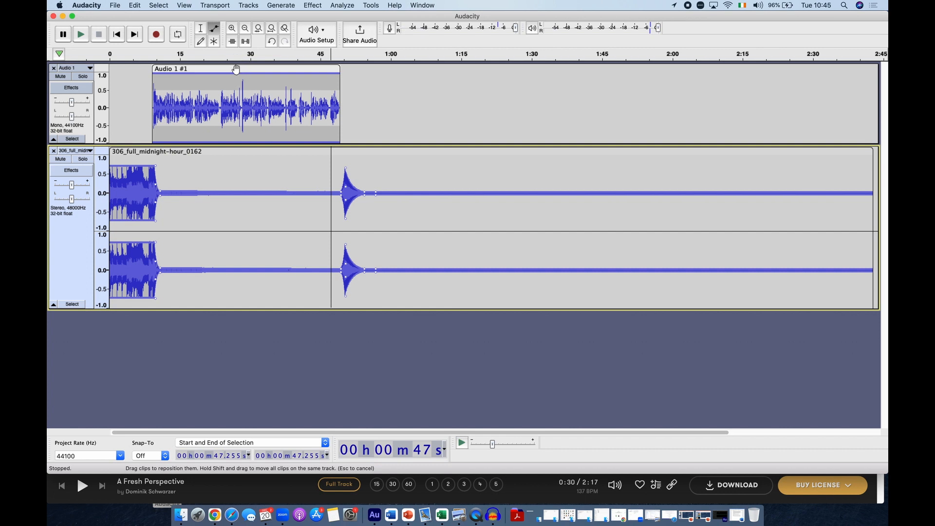
Step: Play the mix from about 43.6 seconds to check the transition from the speech to the music fade-out
{"action": "left_click", "coordinate": [200, 28]}
{"action": "left_click", "coordinate": [313, 164]}
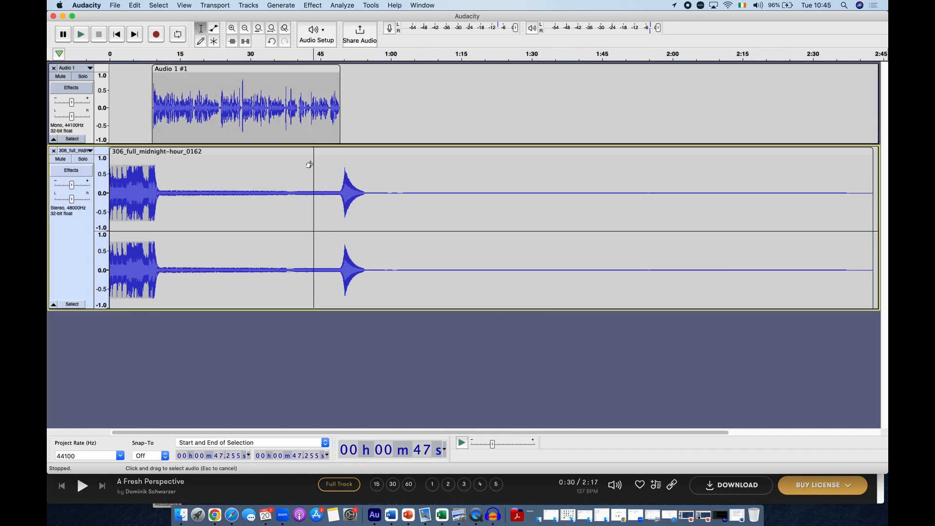
{"action": "key", "text": "space"}
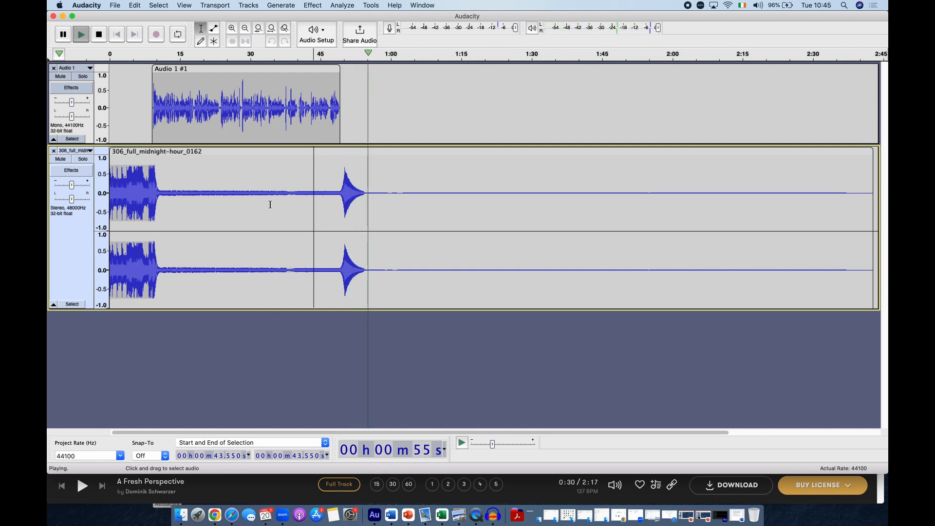
{"action": "key", "text": "space"}
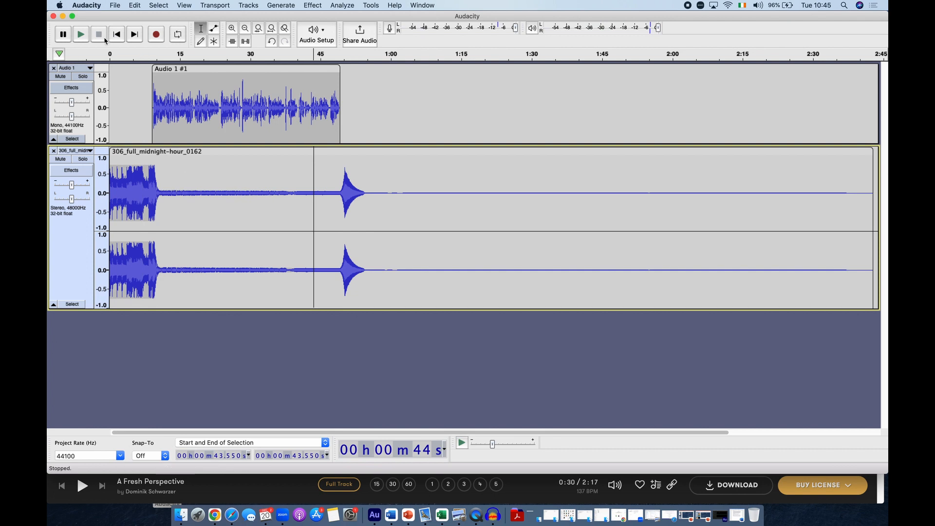
Step: Import the audio file "elon musk clip.mp3" and move its clip to start at about 54.4 seconds, where the music fade-out ends
{"action": "left_click", "coordinate": [115, 6]}
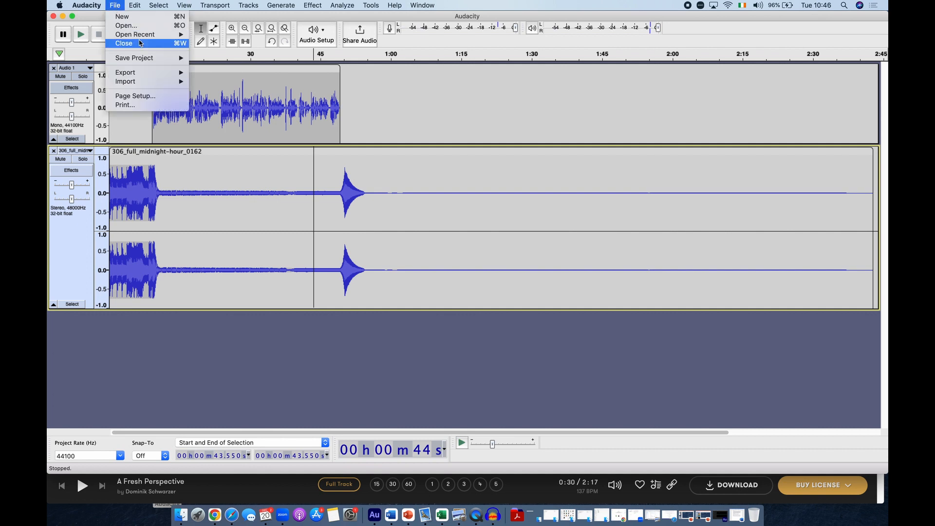
{"action": "mouse_move", "coordinate": [141, 57]}
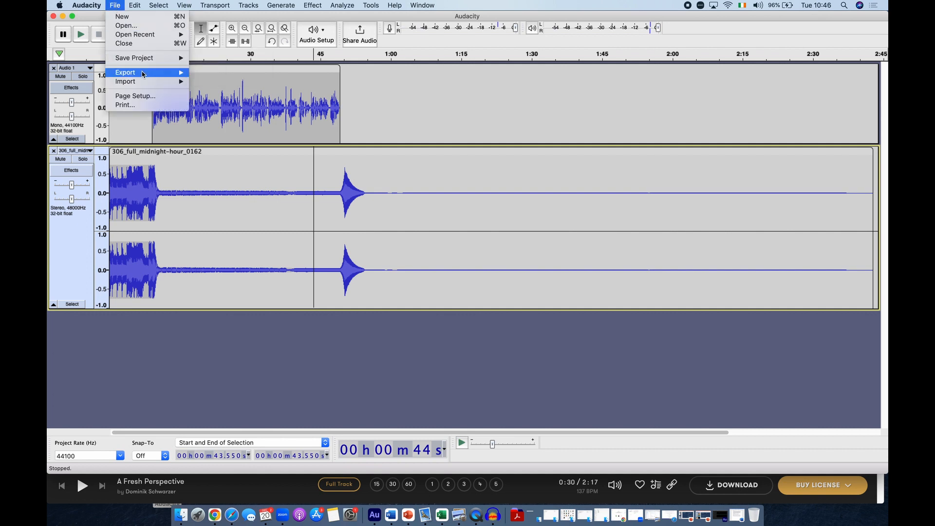
{"action": "mouse_move", "coordinate": [146, 81]}
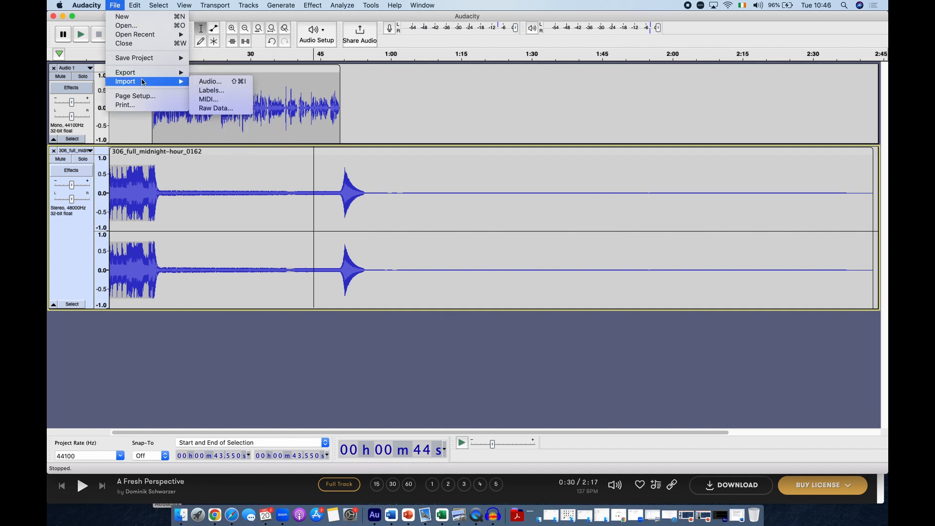
{"action": "left_click", "coordinate": [219, 82]}
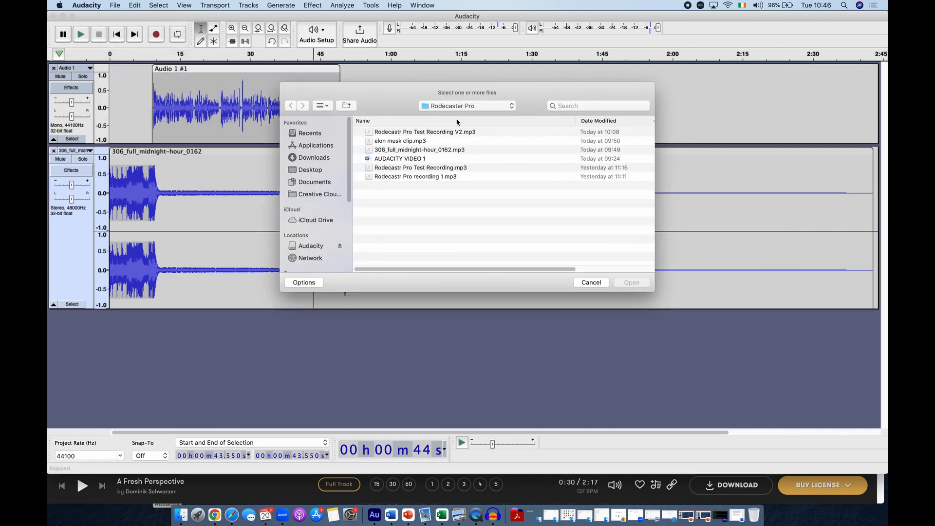
{"action": "double_click", "coordinate": [404, 143]}
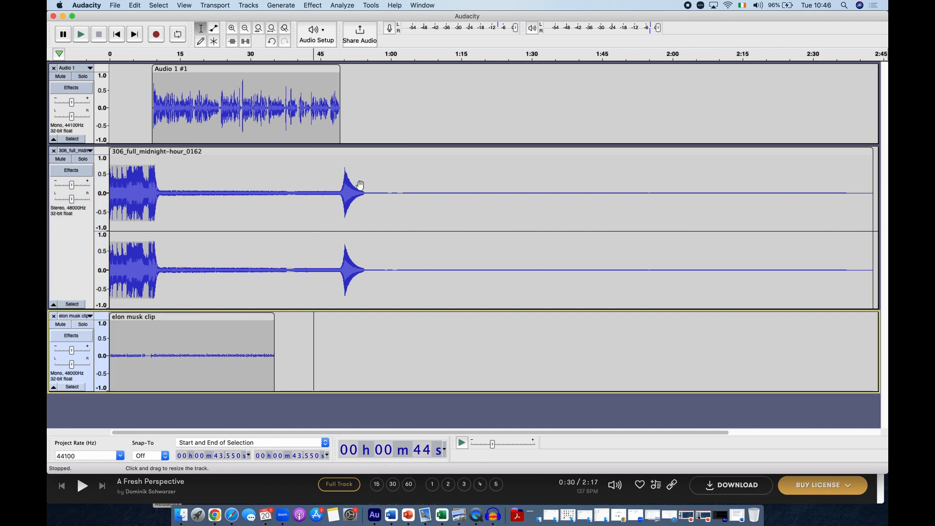
{"action": "left_click_drag", "start_coordinate": [204, 316], "coordinate": [461, 321]}
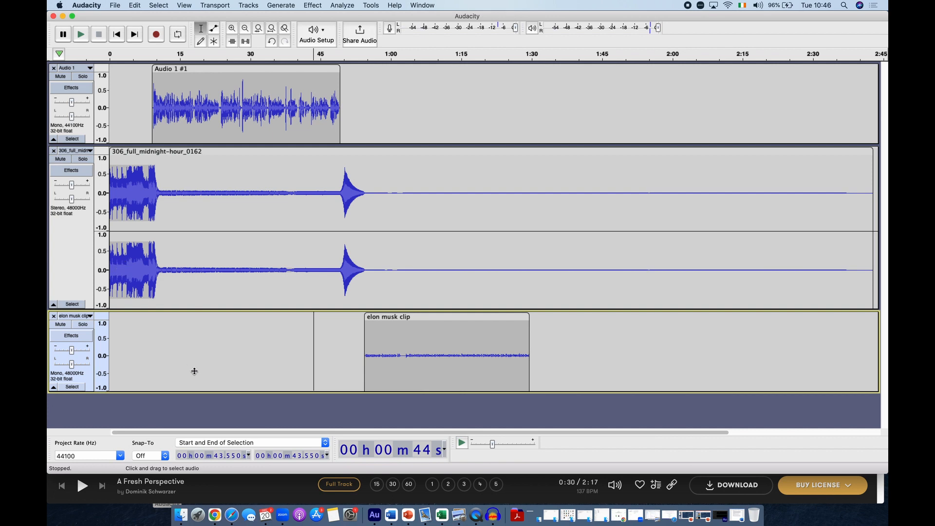
Step: Play the mix from about 52.4 seconds to check the volume of the imported elon musk clip
{"action": "left_click", "coordinate": [355, 336]}
{"action": "key", "text": "space"}
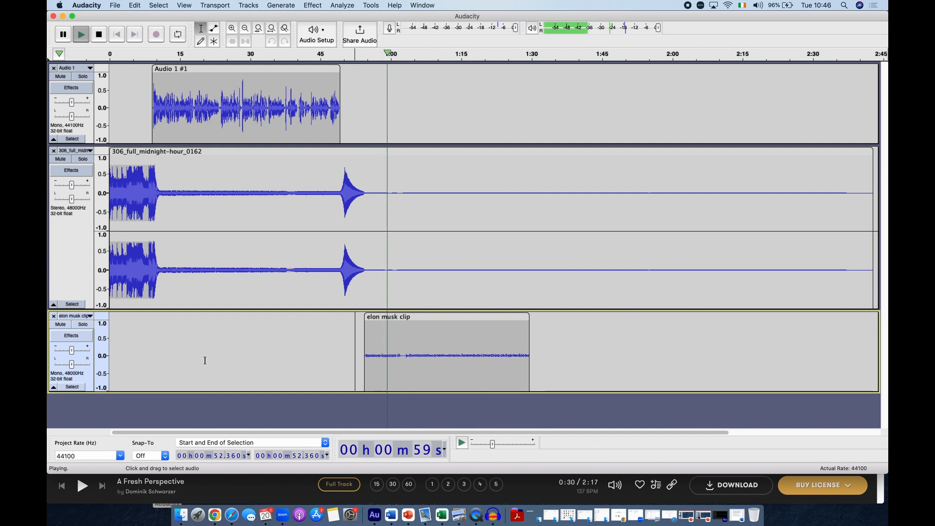
{"action": "key", "text": "space"}
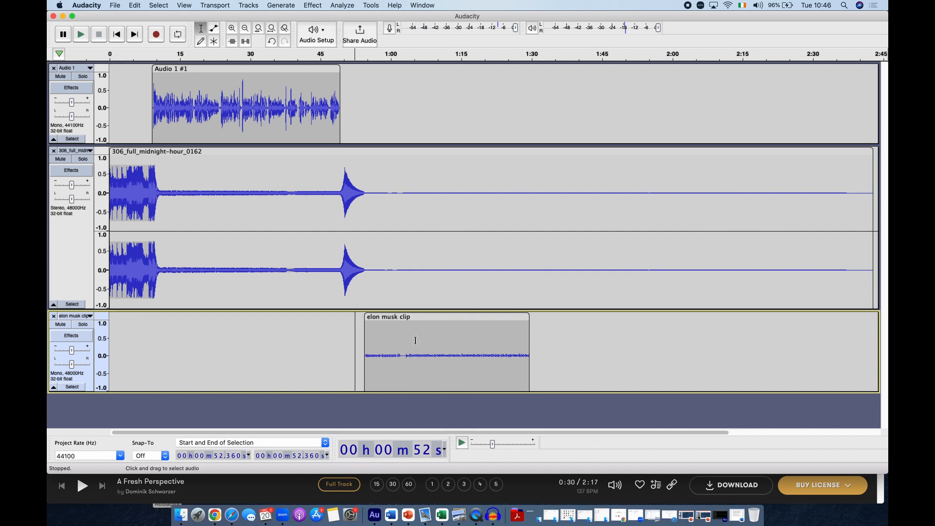
Step: Amplify the whole elon musk clip by 22.7 dB
{"action": "double_click", "coordinate": [439, 338]}
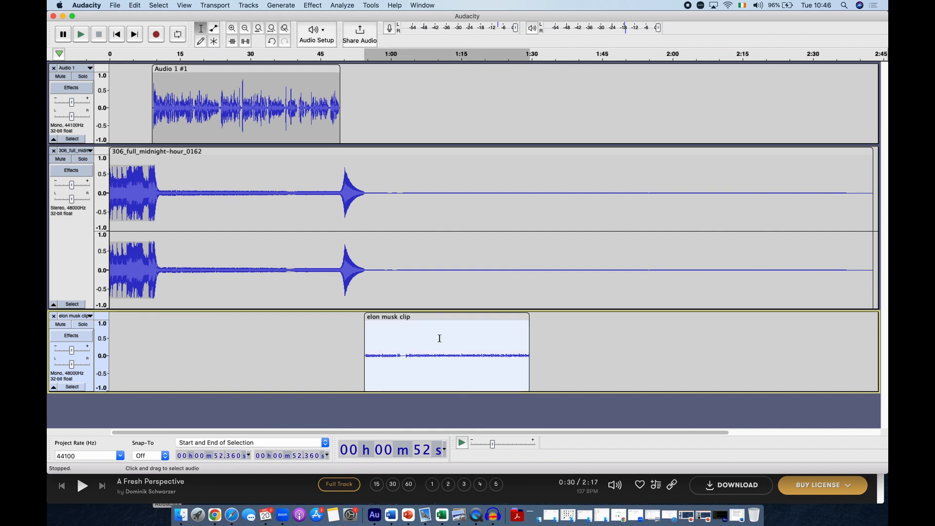
{"action": "left_click", "coordinate": [313, 5]}
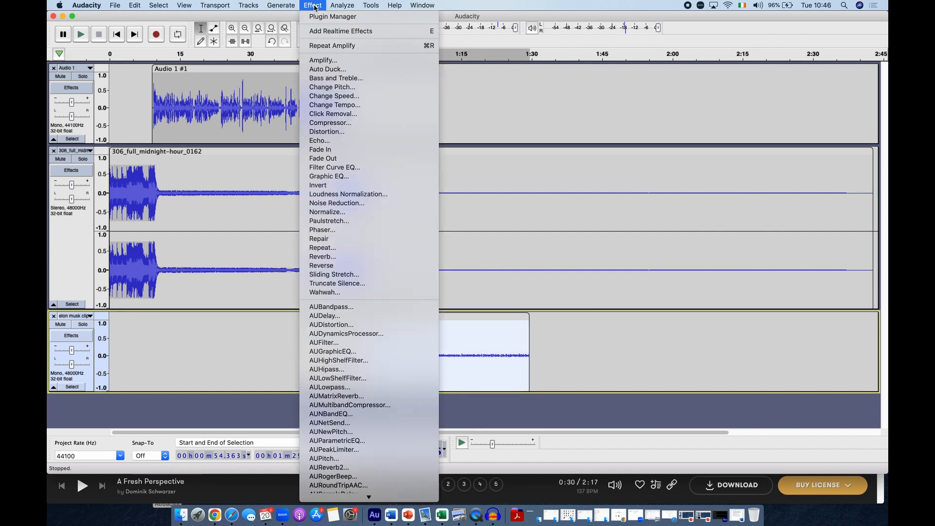
{"action": "left_click", "coordinate": [329, 60]}
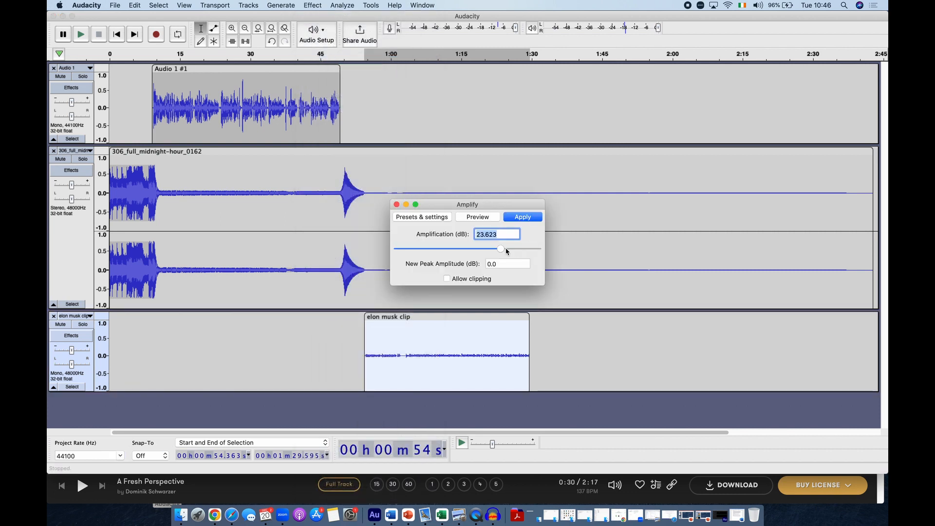
{"action": "mouse_move", "coordinate": [501, 249]}
{"action": "left_mouse_down"}
{"action": "mouse_move", "coordinate": [517, 249]}
{"action": "mouse_move", "coordinate": [500, 249]}
{"action": "left_mouse_up"}
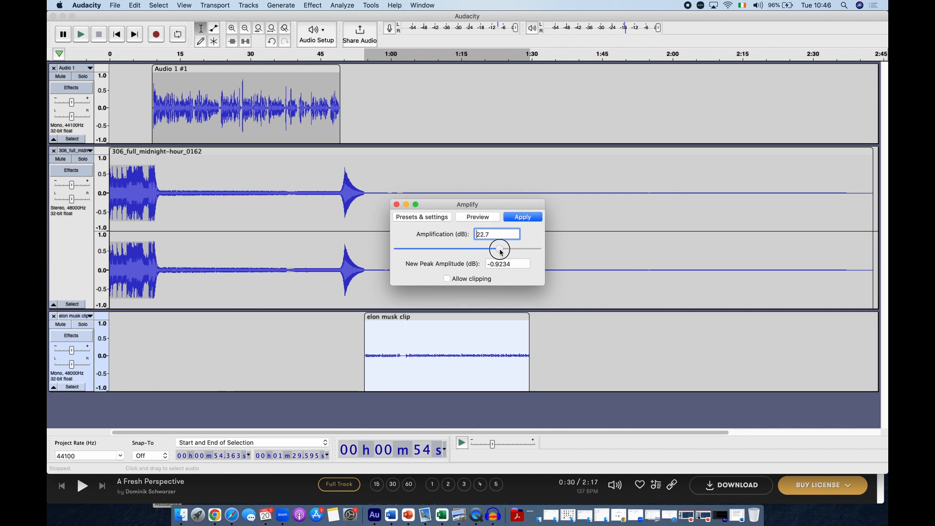
{"action": "left_click", "coordinate": [516, 221]}
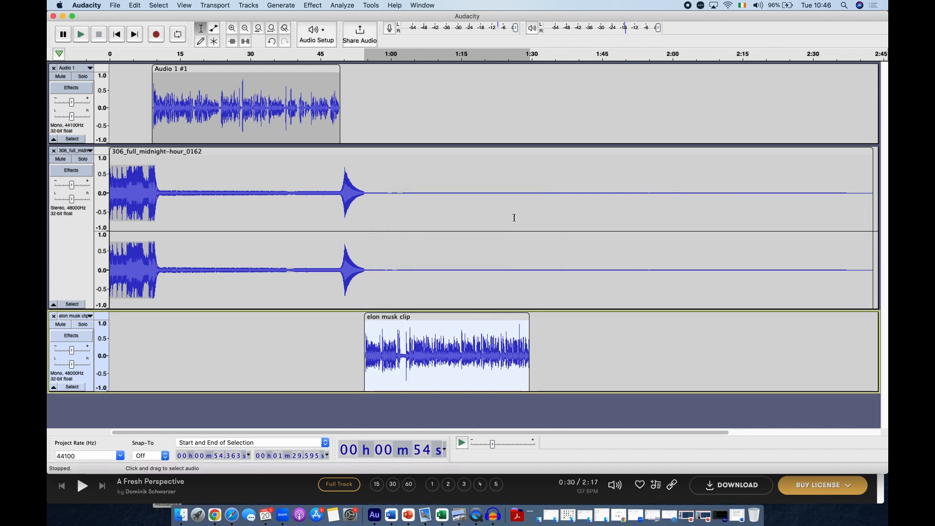
Step: Play the amplified elon musk clip, and play the mix from about 44.6 seconds to check the transition into it
{"action": "key", "text": "space"}
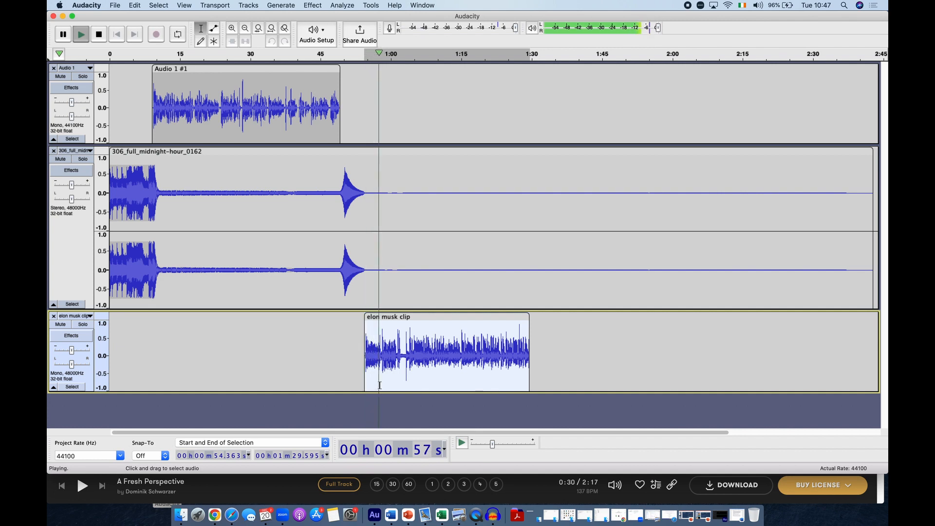
{"action": "key", "text": "space"}
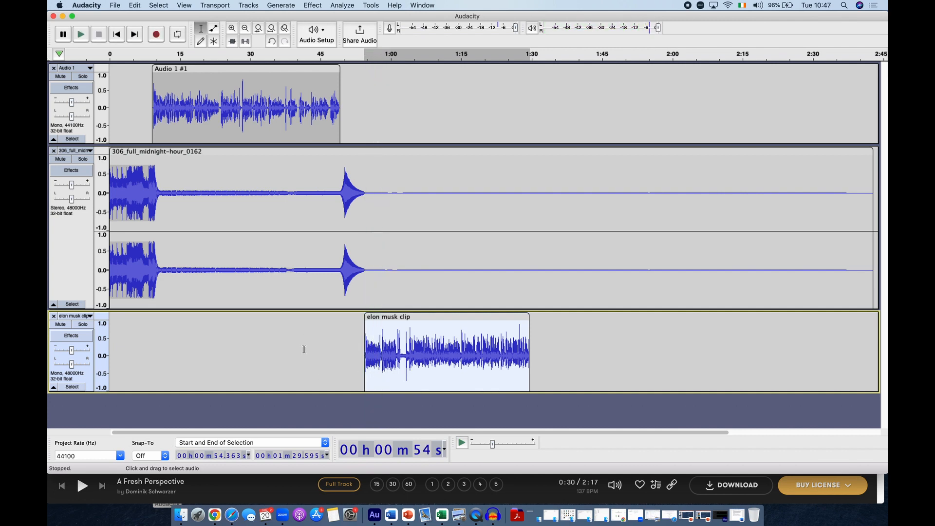
{"action": "left_click", "coordinate": [318, 350]}
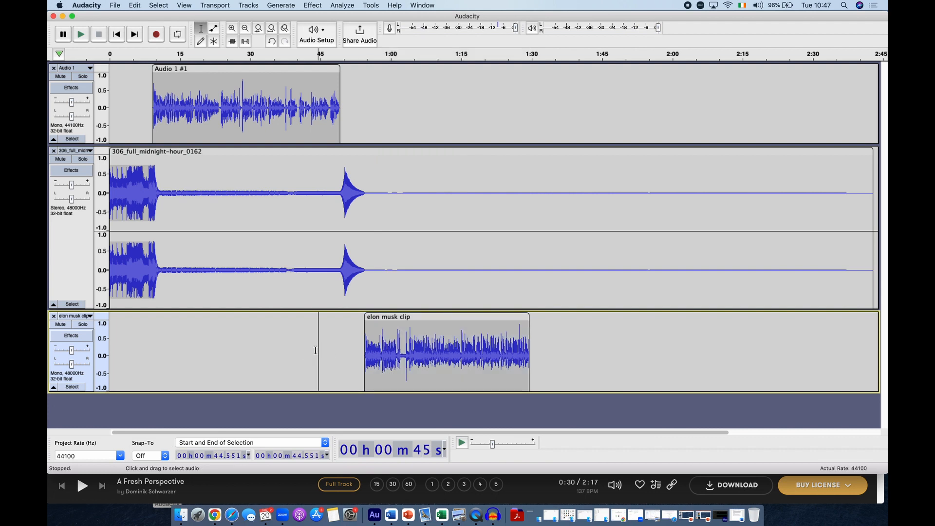
{"action": "key", "text": "space"}
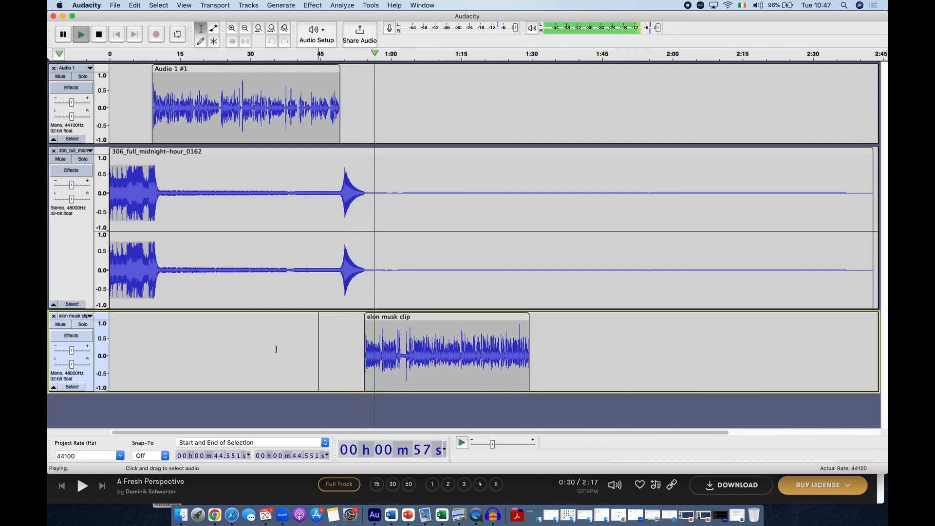
{"action": "key", "text": "space"}
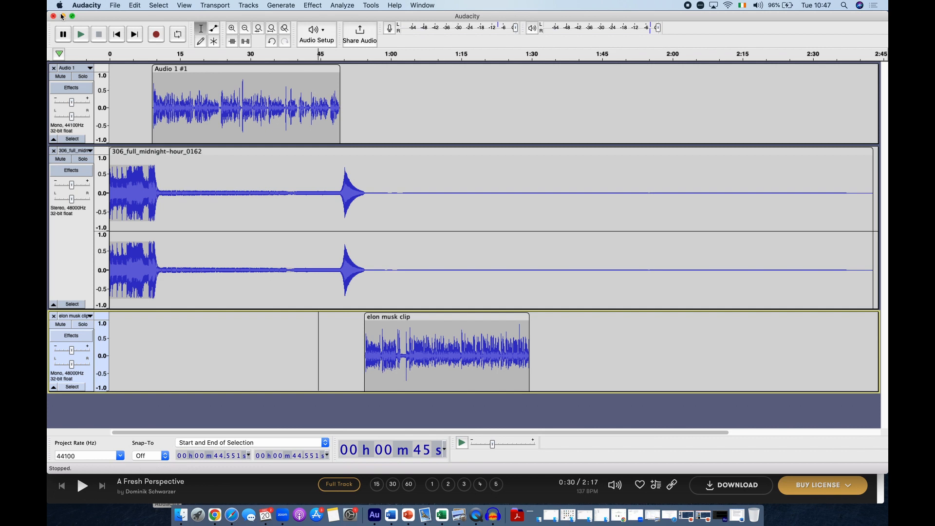
Step: Export the mix as an MP3 named "Rodecaster Pro tutorial test" in the Rodecaster Pro folder, accepting the stereo mixdown and existing metadata tags
{"action": "left_click", "coordinate": [114, 5]}
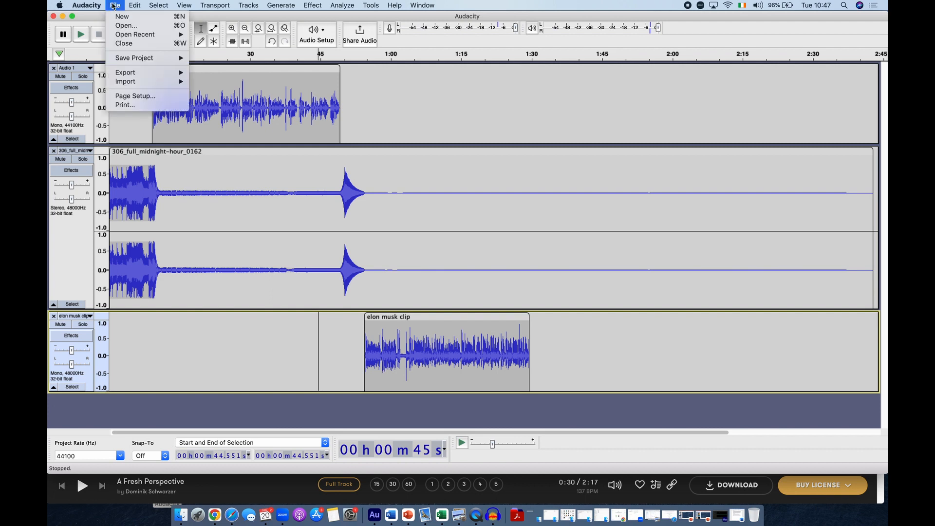
{"action": "mouse_move", "coordinate": [145, 74]}
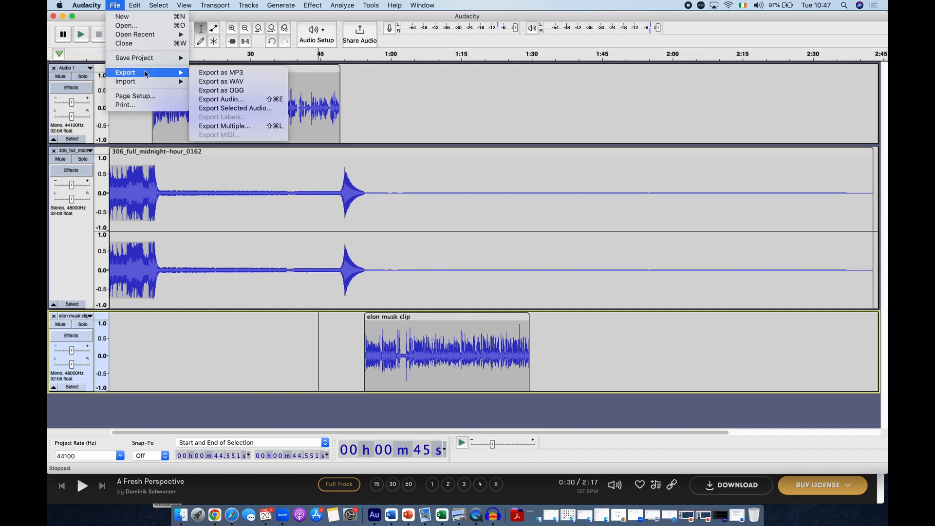
{"action": "left_click", "coordinate": [234, 73]}
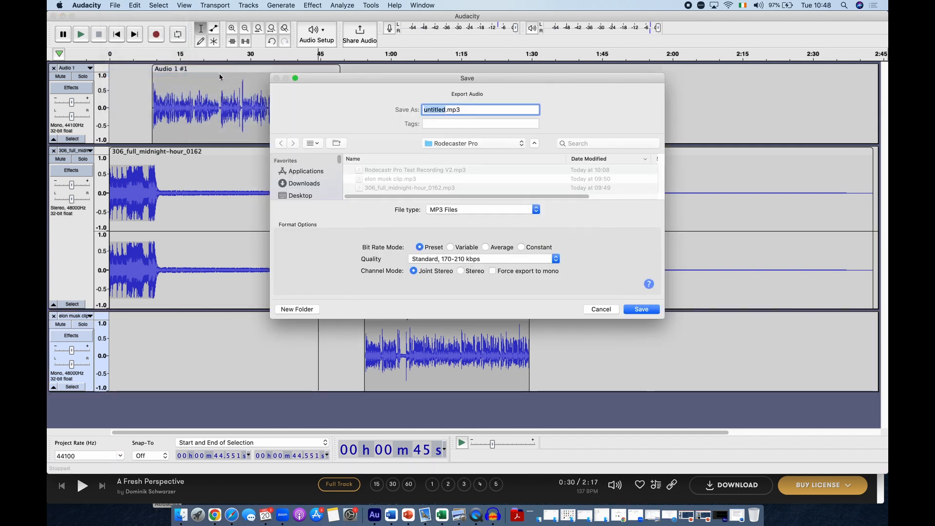
{"action": "key", "text": "super+a"}
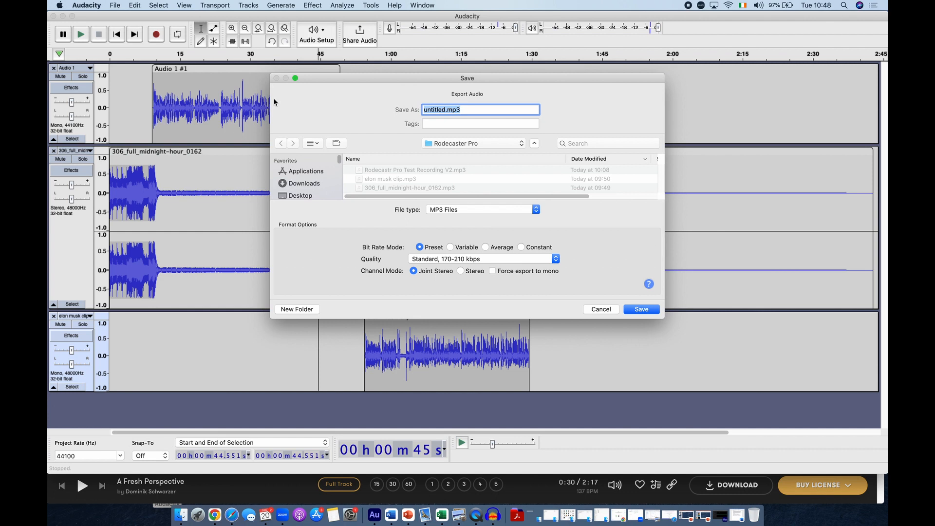
{"action": "type", "text": "Rodecaster Pro tutorial test"}
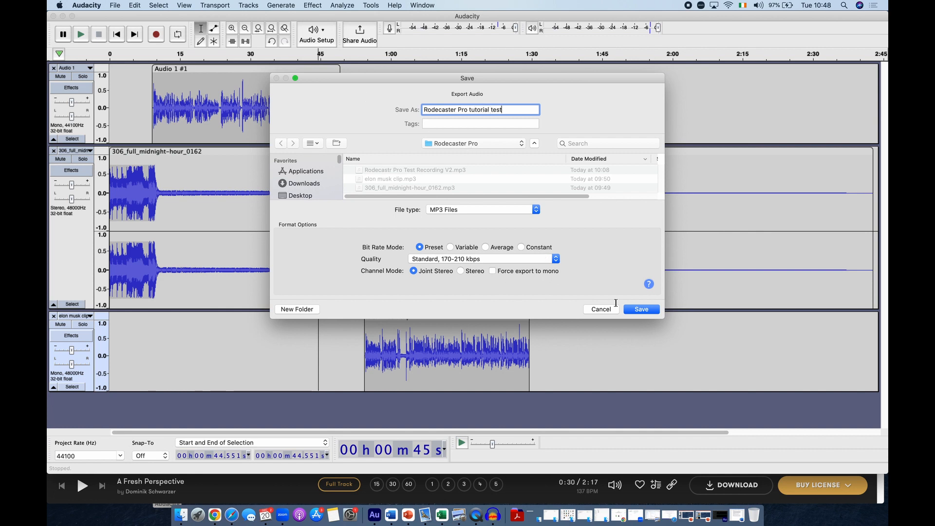
{"action": "left_click", "coordinate": [640, 309]}
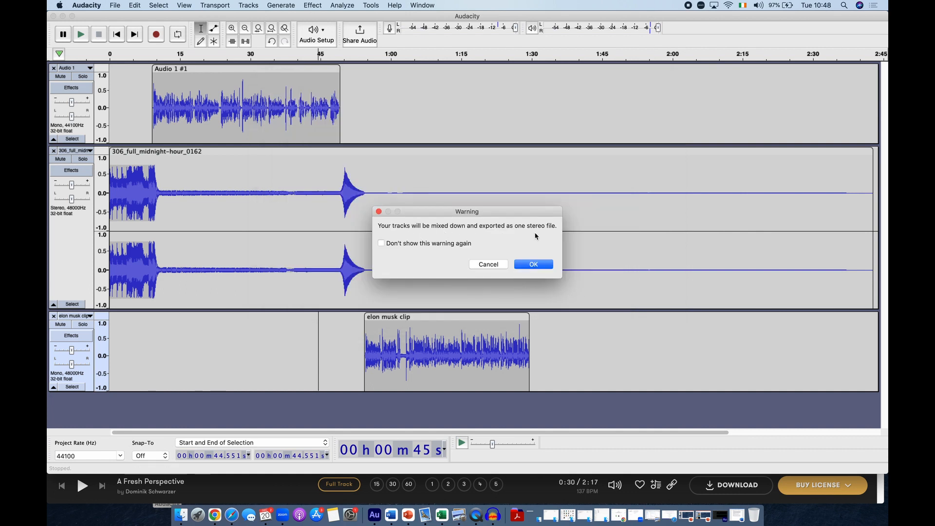
{"action": "left_click", "coordinate": [543, 267]}
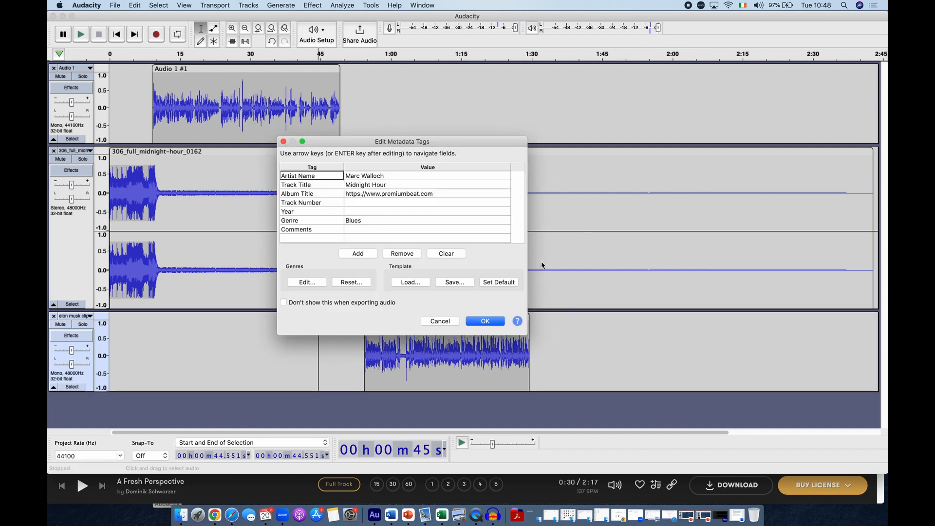
{"action": "left_click", "coordinate": [492, 324]}
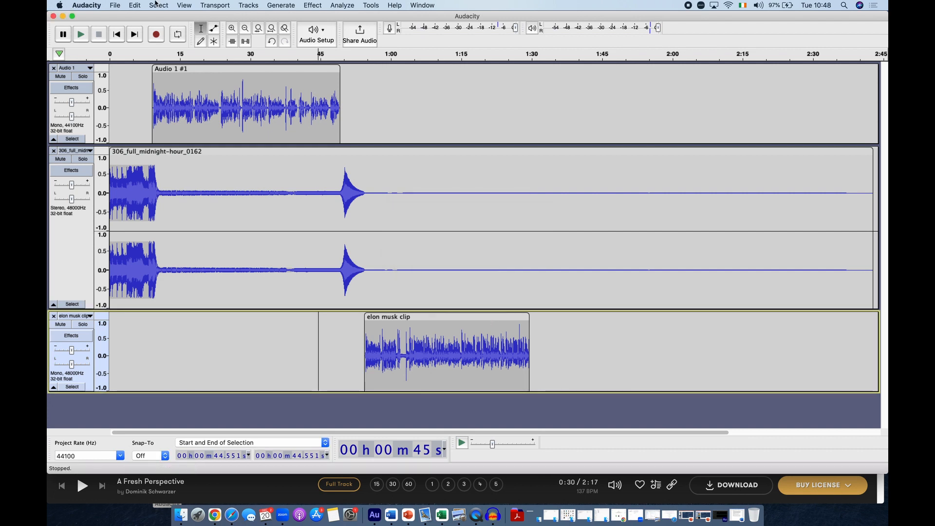
Step: Import "Rodecaster Pro tutorial test.mp3" into a new project and play it from the start
{"action": "left_click", "coordinate": [115, 6]}
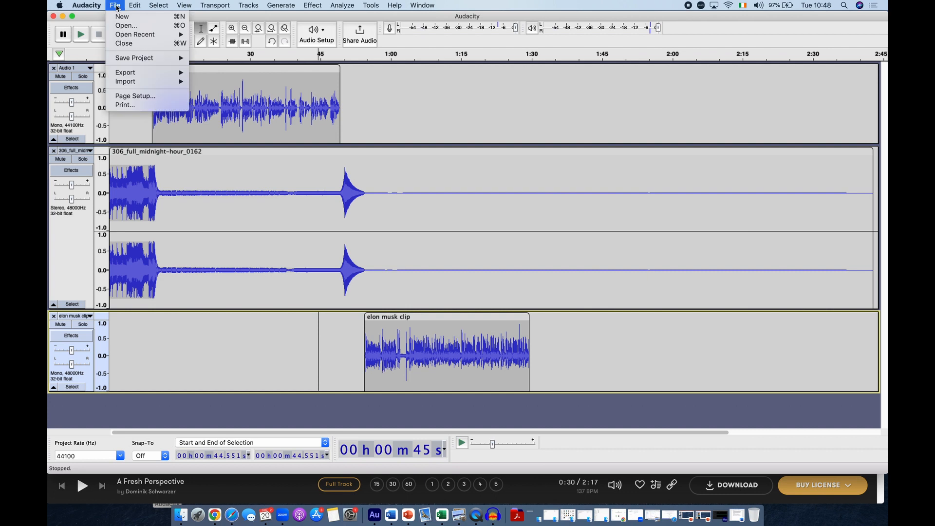
{"action": "left_click", "coordinate": [123, 18]}
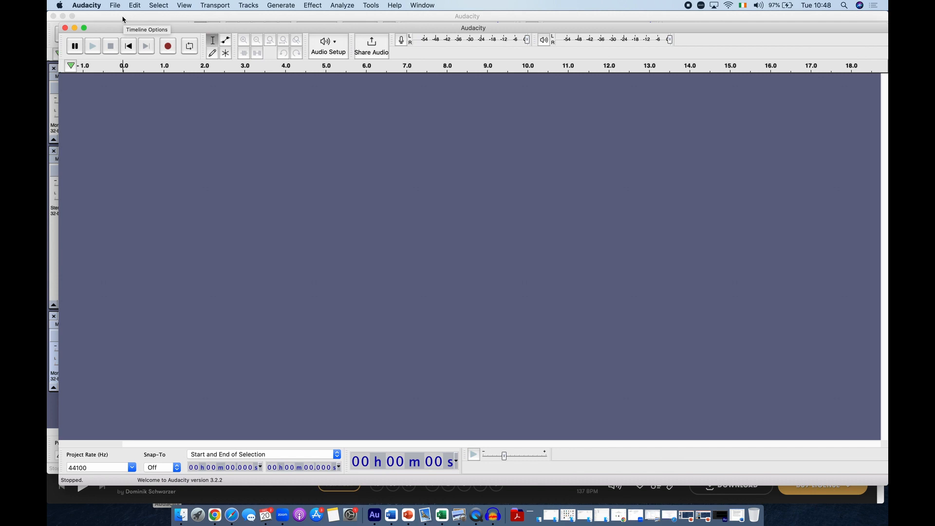
{"action": "left_click", "coordinate": [116, 6]}
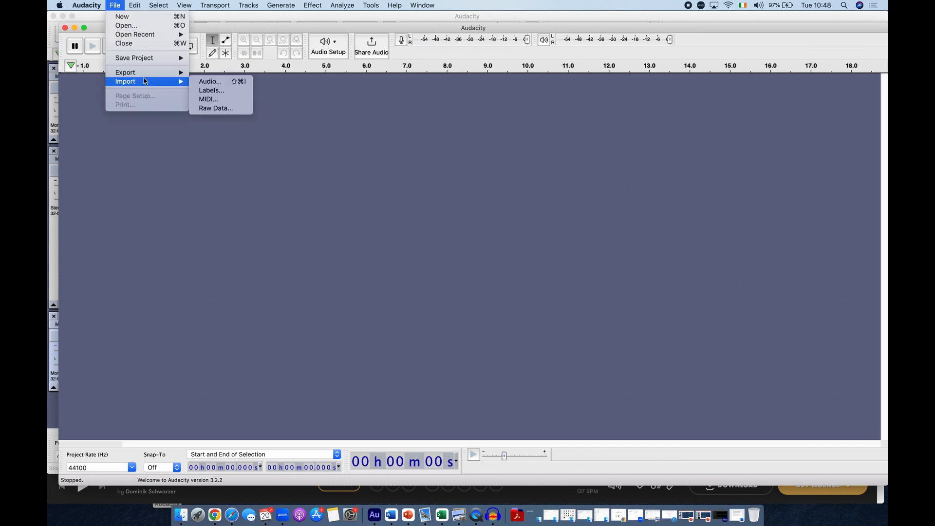
{"action": "left_click", "coordinate": [210, 82]}
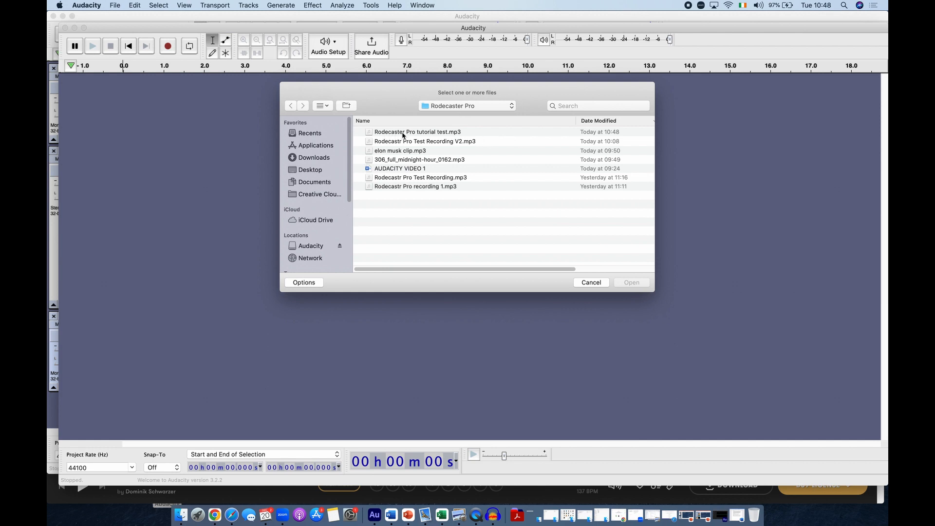
{"action": "double_click", "coordinate": [434, 135]}
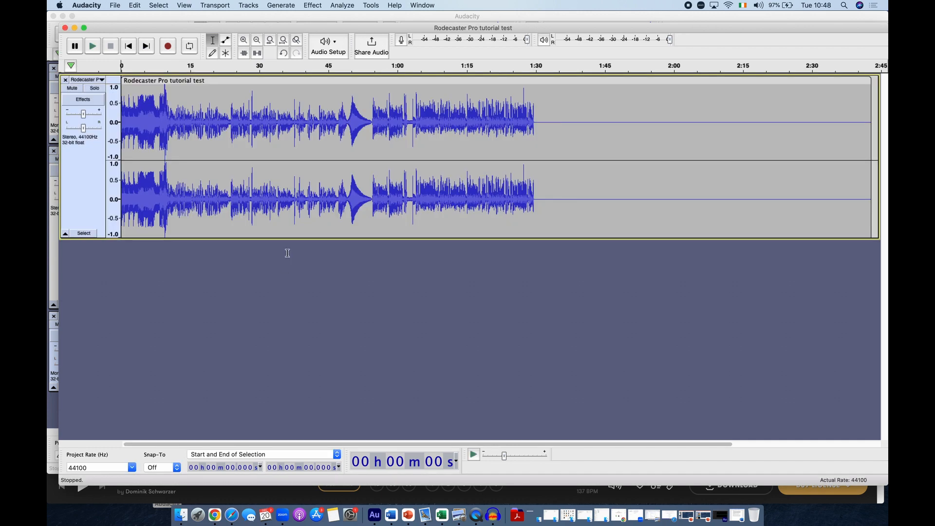
{"action": "key", "text": "space"}
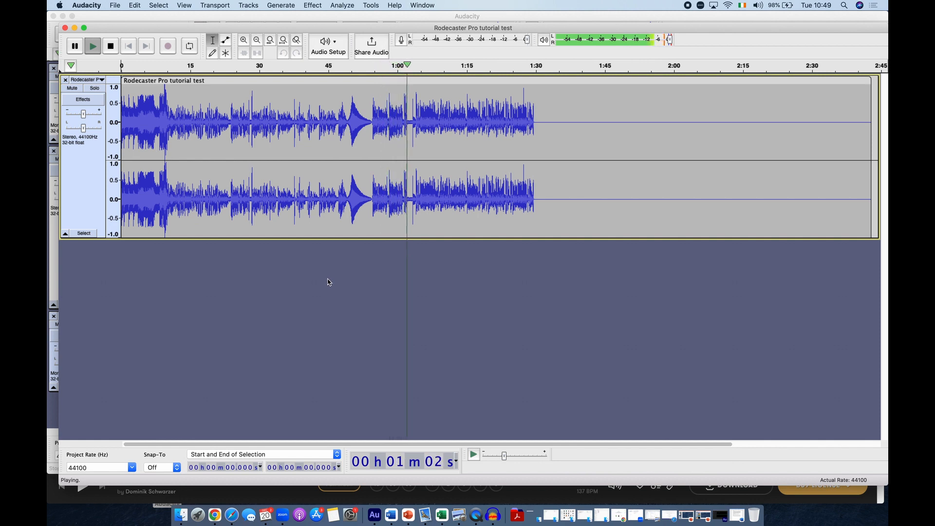
{"action": "key", "text": "space"}
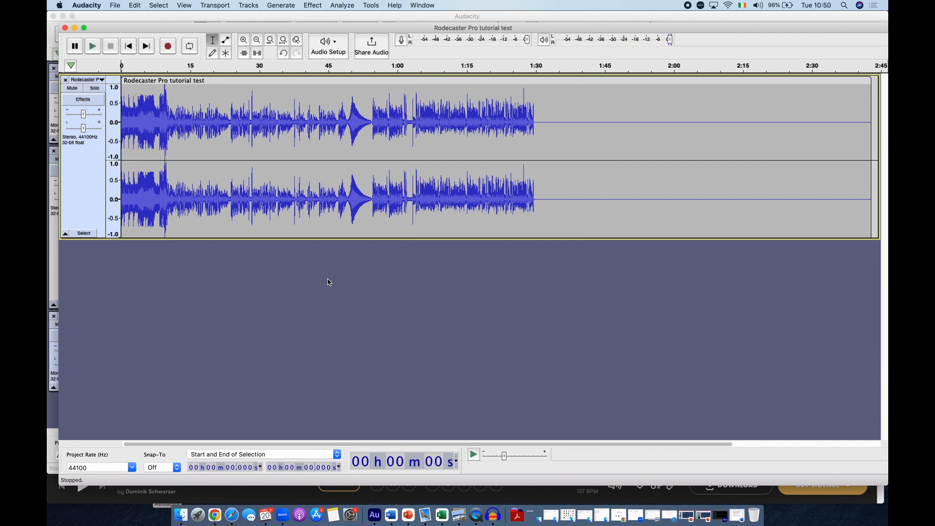